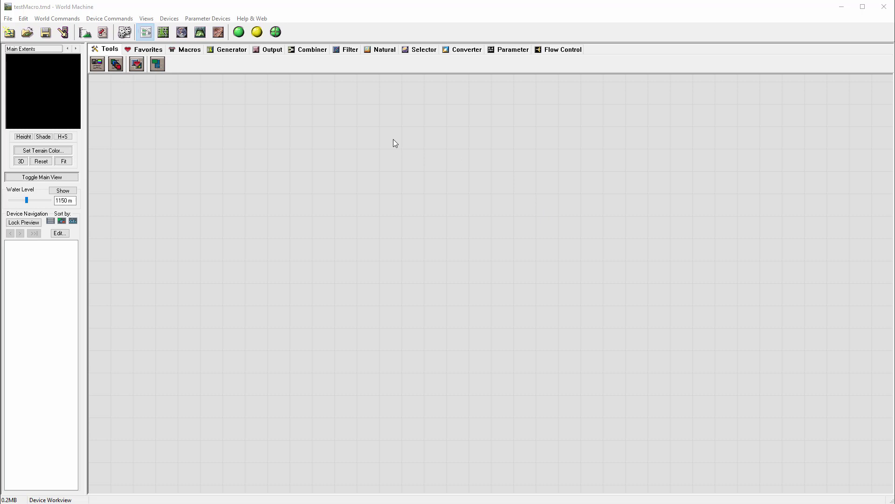
# - Place an Advanced Perlin generator in the empty workview and an Overlay View output well to its right
pyautogui.click(229, 51)
pyautogui.click(130, 67)
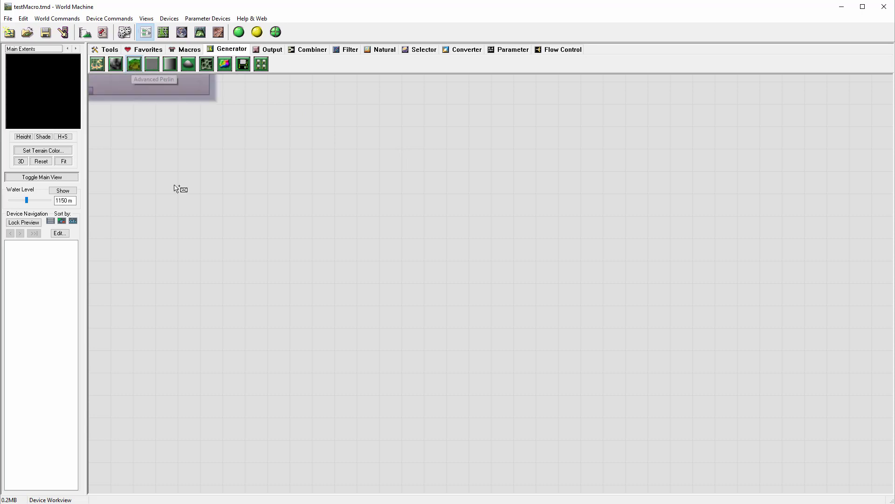
pyautogui.click(175, 227)
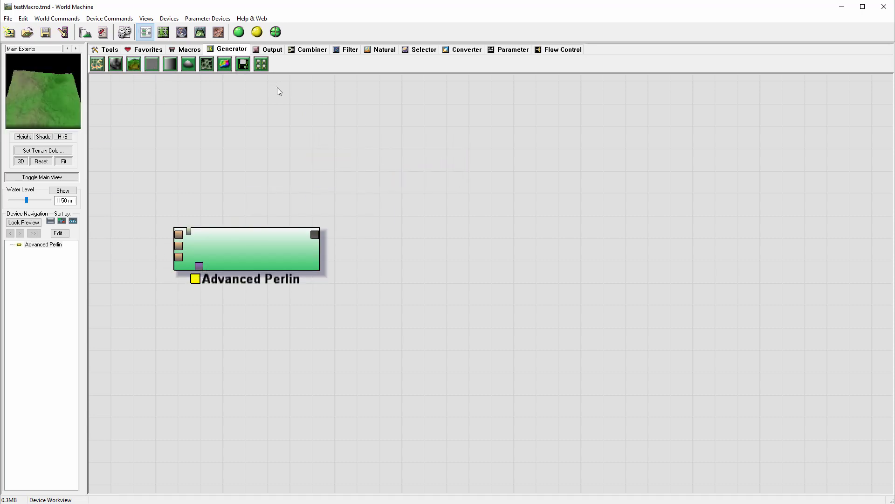
pyautogui.click(269, 49)
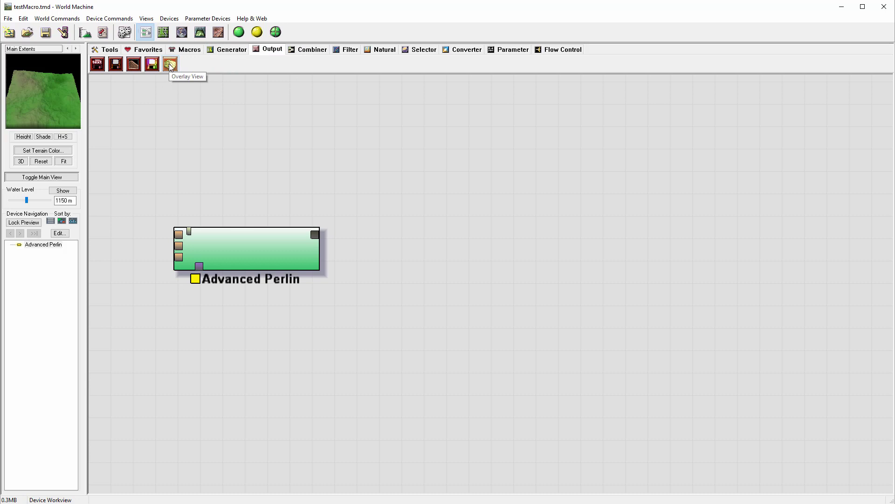
pyautogui.click(168, 63)
pyautogui.click(721, 252)
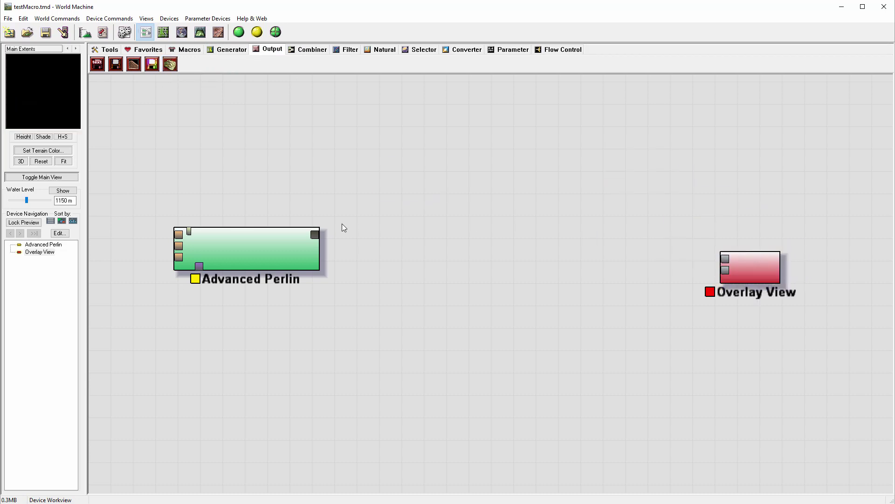
# - Connect the Advanced Perlin output to the first input of Overlay View and line the two devices up
pyautogui.moveTo(315, 235); pyautogui.dragTo(727, 259)
pyautogui.moveTo(295, 262); pyautogui.dragTo(275, 277)
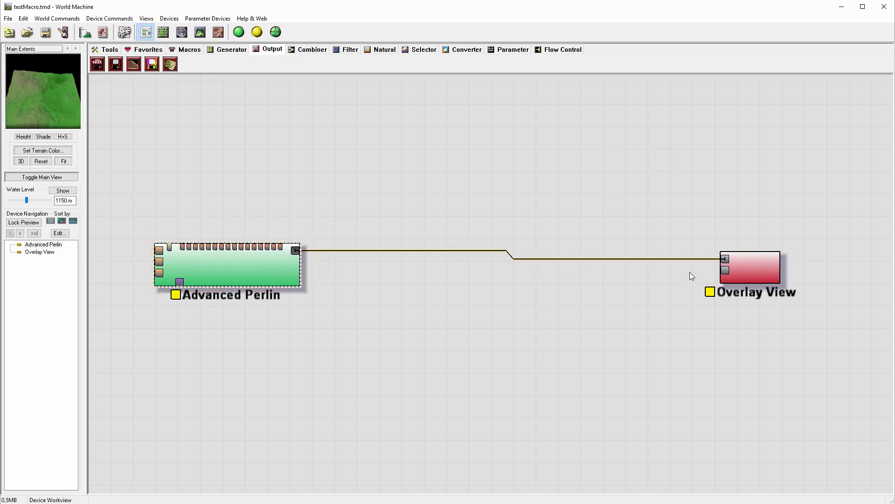
pyautogui.moveTo(760, 264); pyautogui.dragTo(756, 255)
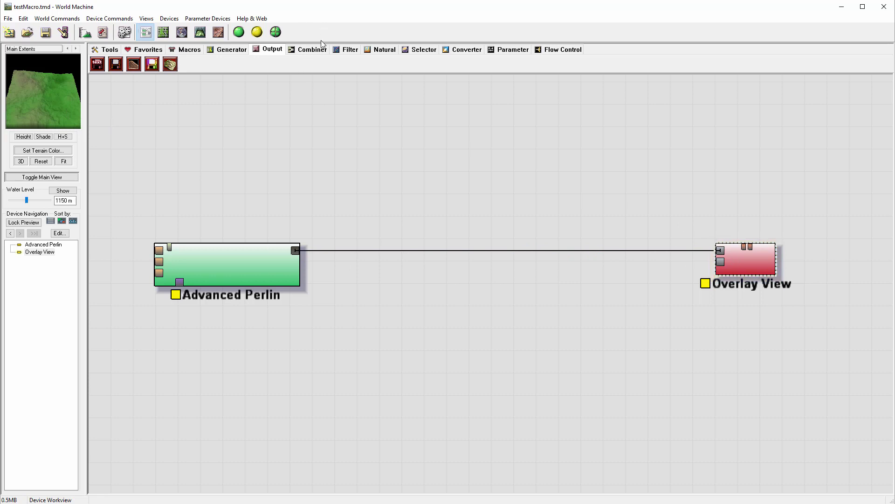
# - Insert a Terrace filter into the wire between Advanced Perlin and Overlay View, level with both devices
pyautogui.click(347, 49)
pyautogui.moveTo(134, 64); pyautogui.dragTo(482, 254)
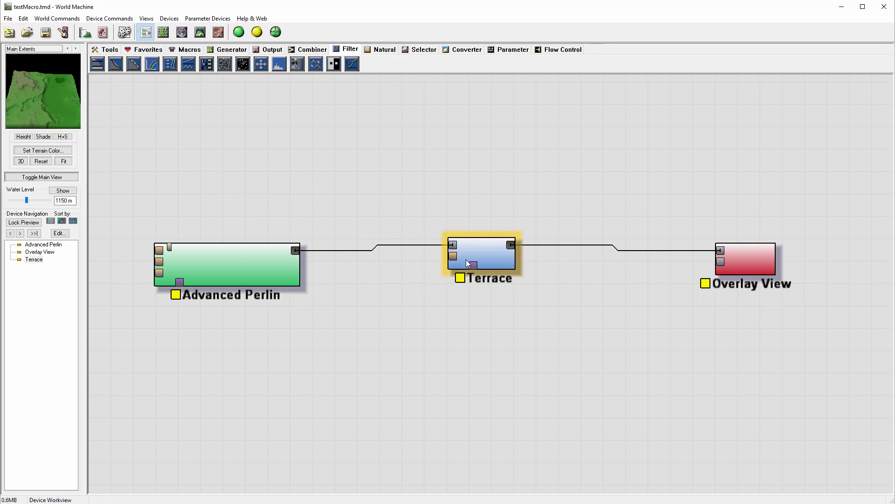
pyautogui.moveTo(479, 252); pyautogui.dragTo(480, 257)
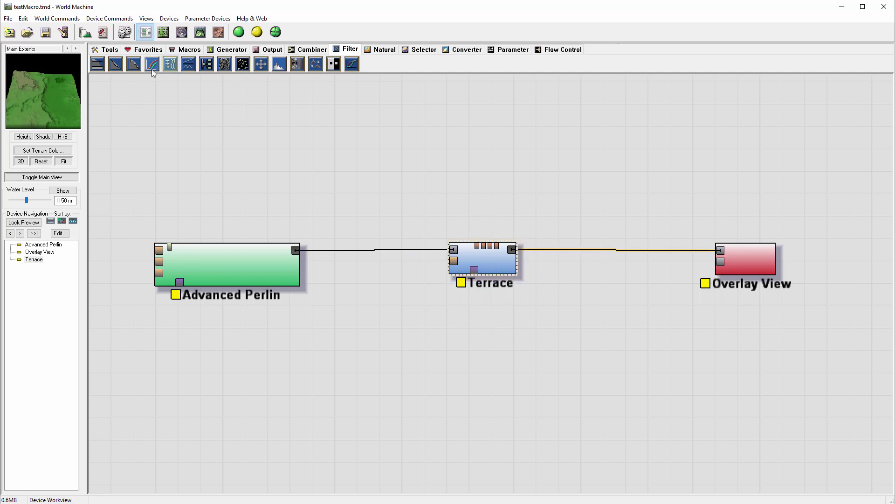
# - Insert a Blur filter between Terrace and Overlay View and raise its blur radius slightly, keeping the Gaussian type
pyautogui.click(298, 63)
pyautogui.click(576, 248)
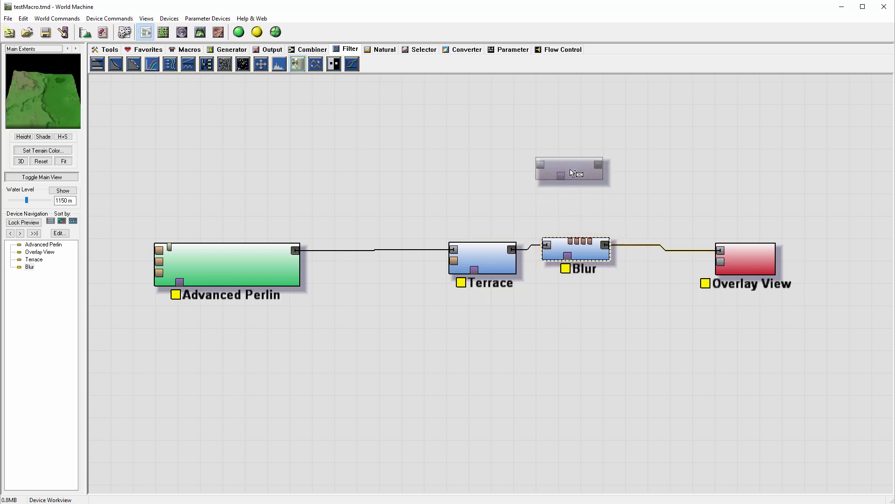
pyautogui.doubleClick(584, 249)
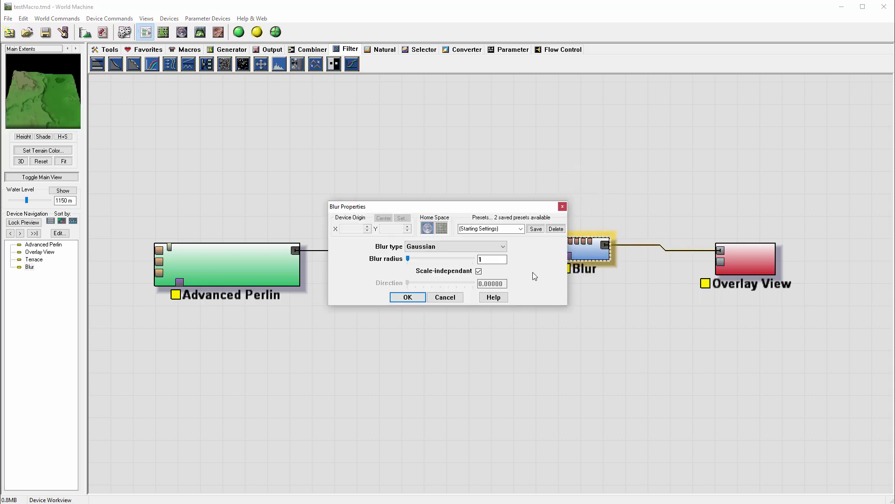
pyautogui.moveTo(408, 259); pyautogui.dragTo(416, 260)
pyautogui.click(407, 298)
# - Select the Terrace and Blur devices together and convert them into a macro
pyautogui.moveTo(423, 180); pyautogui.dragTo(640, 303)
pyautogui.rightClick(468, 260)
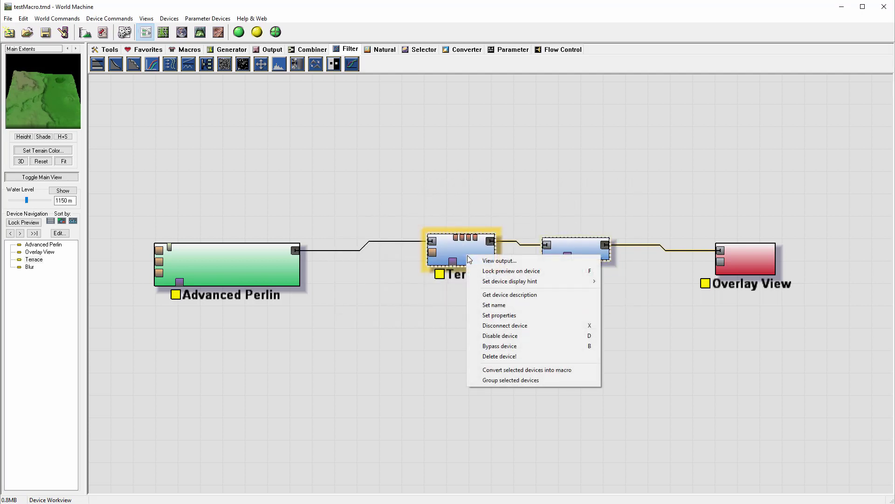
pyautogui.click(569, 372)
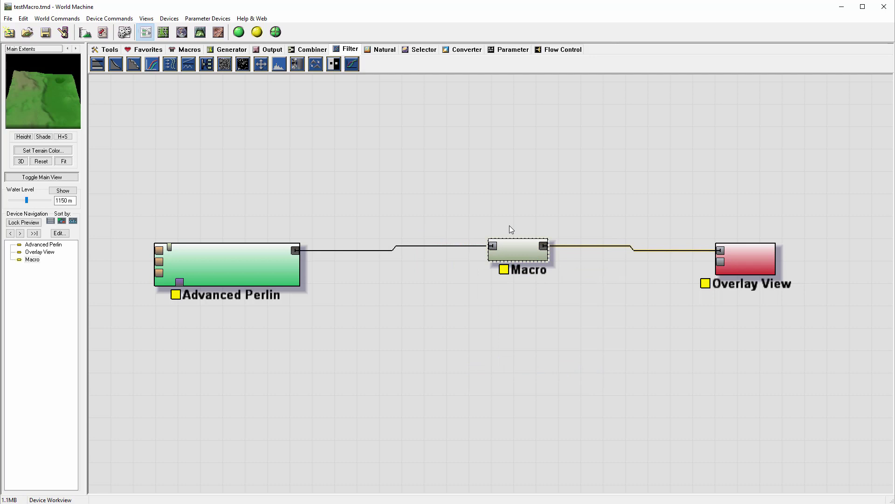
# - Reposition the Macro, Advanced Perlin and Overlay View devices so they sit roughly in one row
pyautogui.moveTo(515, 252); pyautogui.dragTo(496, 257)
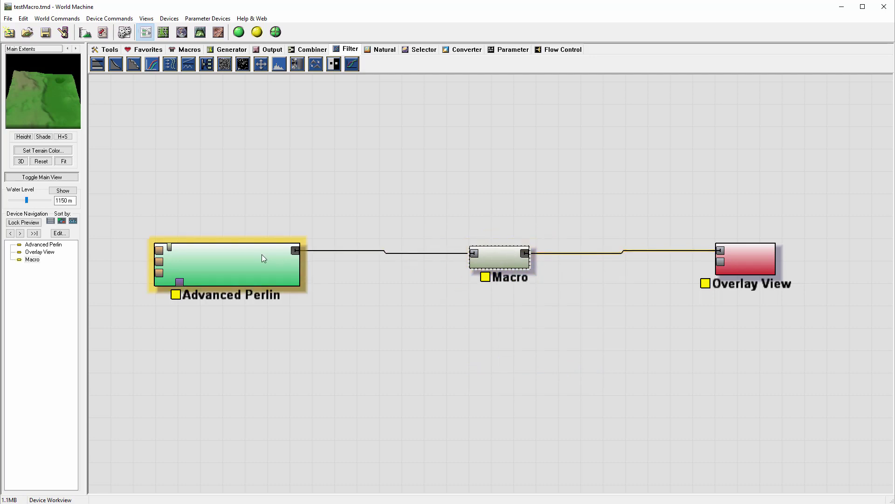
pyautogui.moveTo(262, 255); pyautogui.dragTo(267, 259)
pyautogui.moveTo(744, 261); pyautogui.dragTo(729, 256)
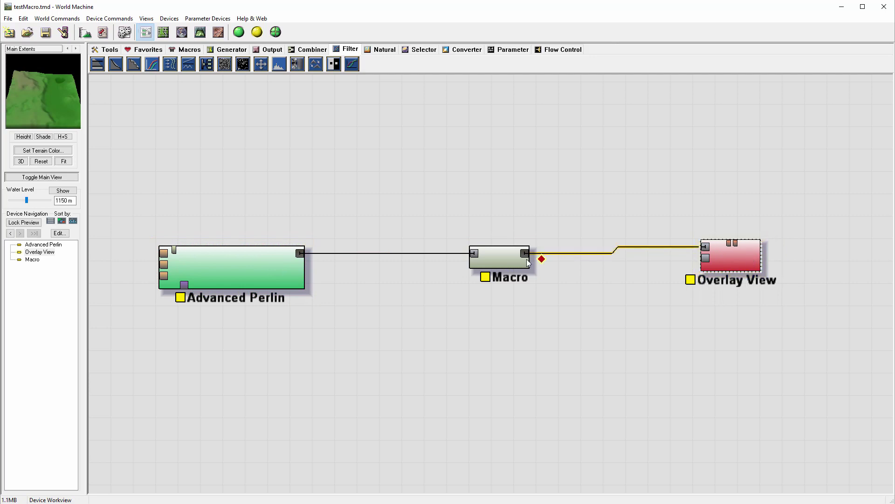
pyautogui.moveTo(497, 254); pyautogui.dragTo(496, 248)
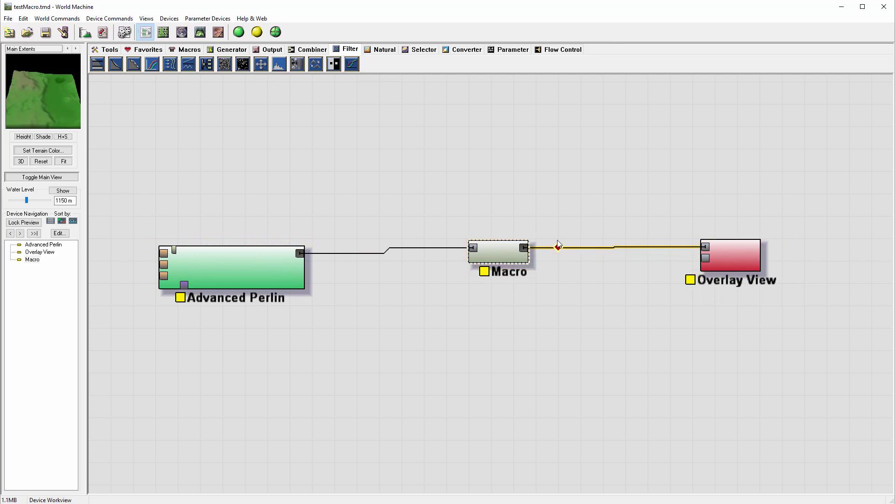
# - Save a preset named "Example Macro" in the macro's properties
pyautogui.doubleClick(502, 252)
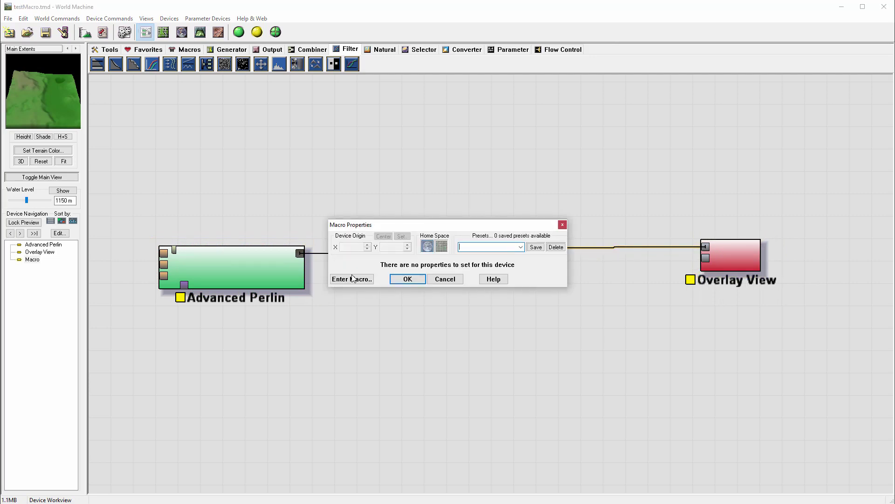
pyautogui.moveTo(490, 217); pyautogui.dragTo(495, 167)
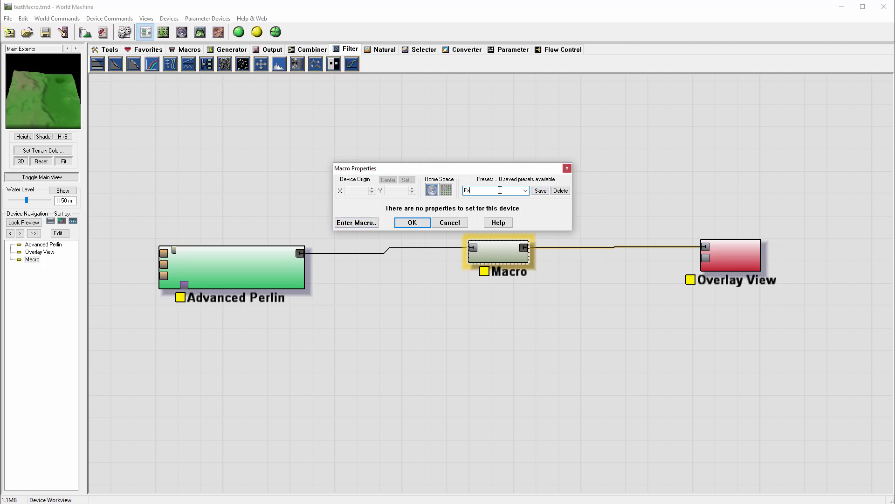
pyautogui.write('am')
pyautogui.press('BackSpace')
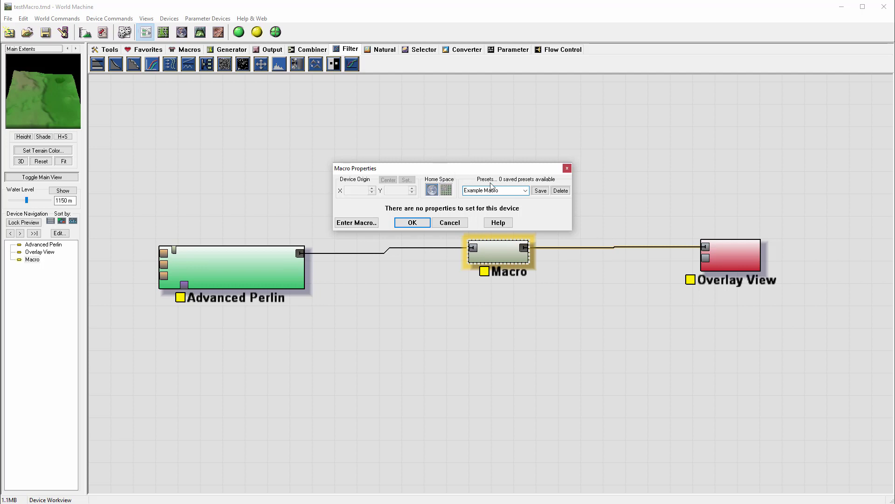
pyautogui.click(539, 192)
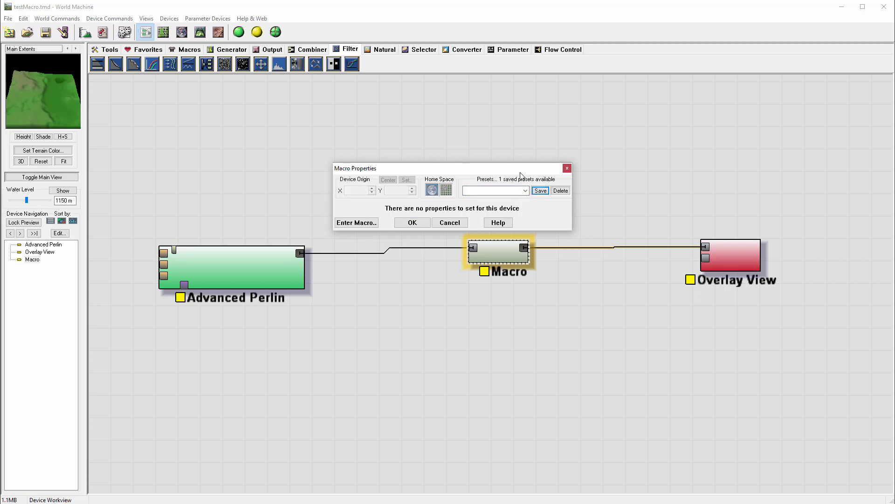
# - Enter the macro's inner network, switch to the top-level network and return to the macro
pyautogui.click(342, 223)
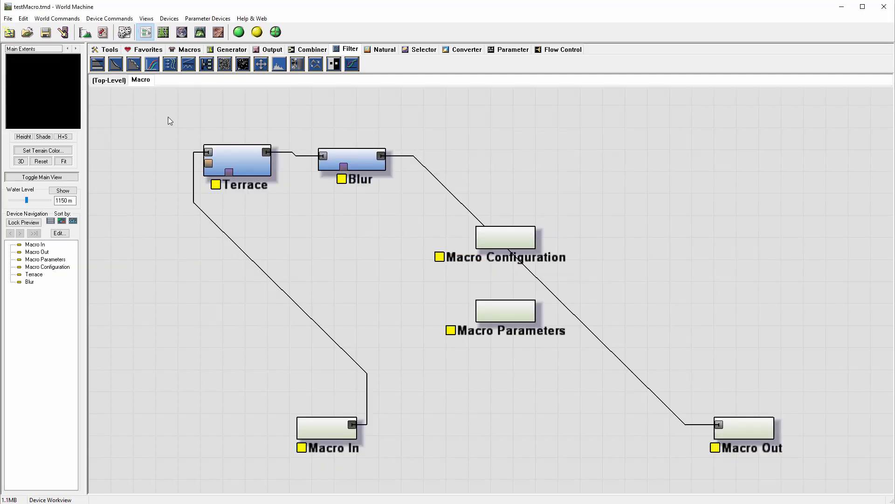
pyautogui.click(101, 82)
pyautogui.click(138, 82)
# - Move Macro Parameters and Macro Configuration to the upper area and place Terrace and Blur side by side below them
pyautogui.moveTo(381, 178); pyautogui.dragTo(654, 213)
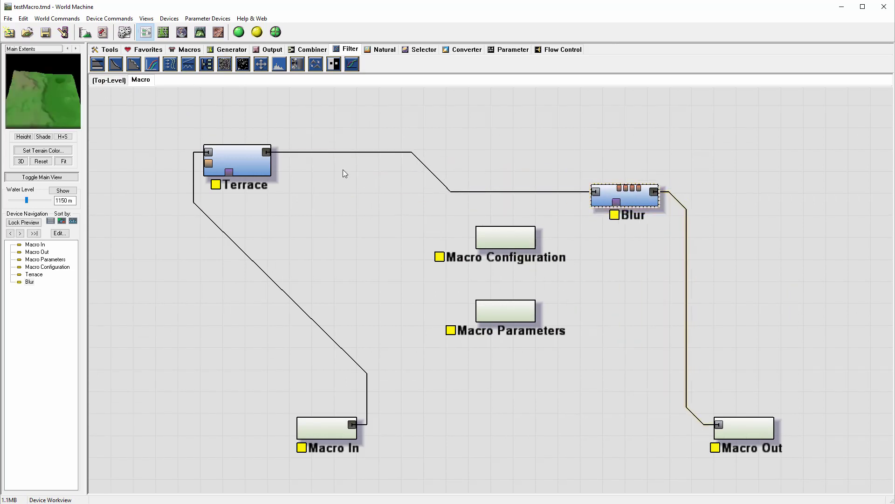
pyautogui.moveTo(246, 160); pyautogui.dragTo(401, 257)
pyautogui.moveTo(505, 237); pyautogui.dragTo(415, 139)
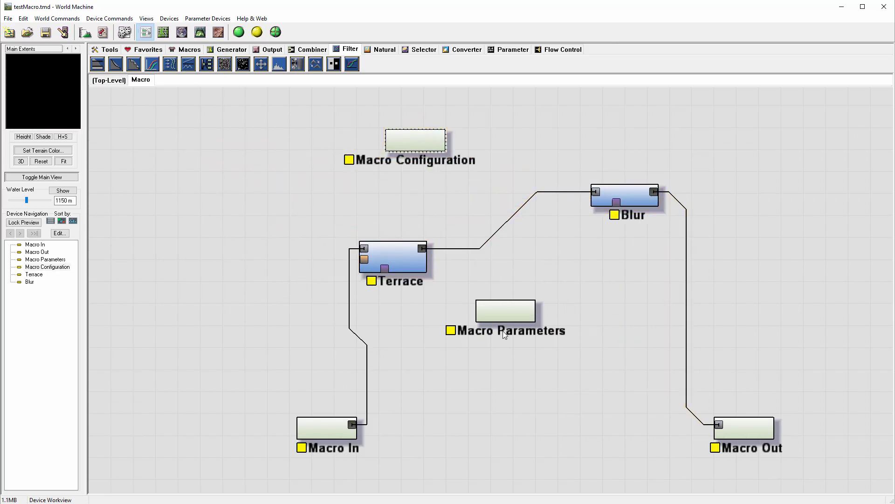
pyautogui.moveTo(504, 333); pyautogui.dragTo(310, 173)
pyautogui.moveTo(421, 279); pyautogui.dragTo(451, 332)
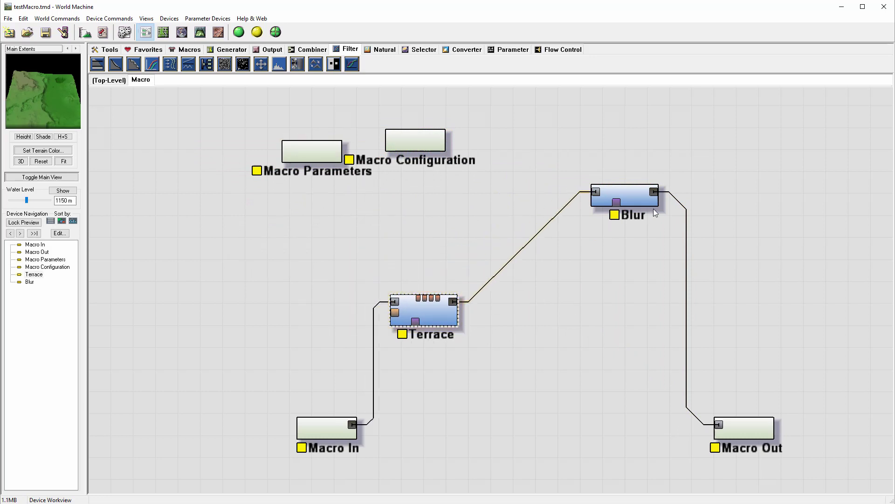
pyautogui.moveTo(633, 199); pyautogui.dragTo(564, 316)
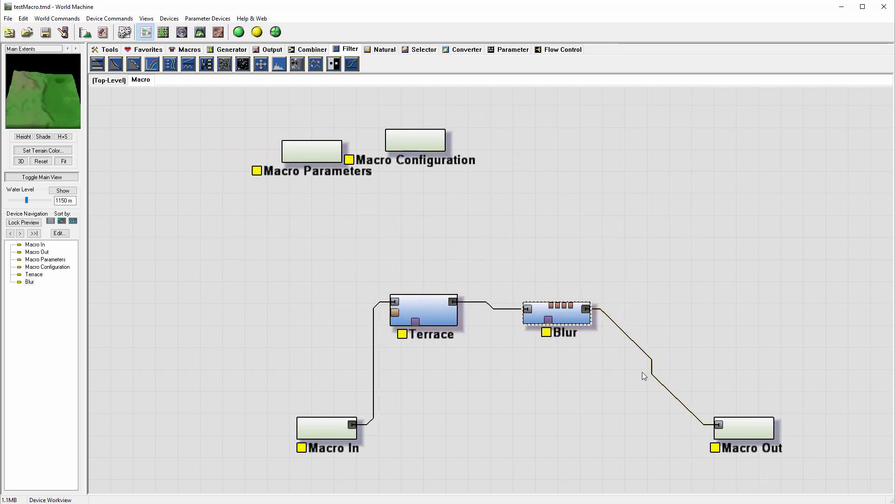
# - Place Macro In left of Terrace and Macro Out right of Blur, and space Macro Configuration and Macro Parameters apart above the chain
pyautogui.moveTo(743, 427); pyautogui.dragTo(714, 259)
pyautogui.moveTo(322, 427); pyautogui.dragTo(244, 294)
pyautogui.moveTo(416, 136); pyautogui.dragTo(557, 159)
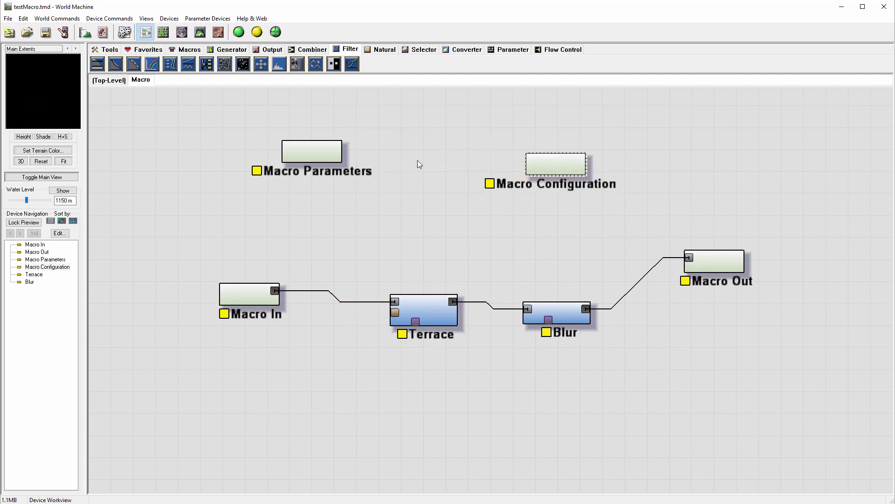
pyautogui.moveTo(308, 152); pyautogui.dragTo(396, 161)
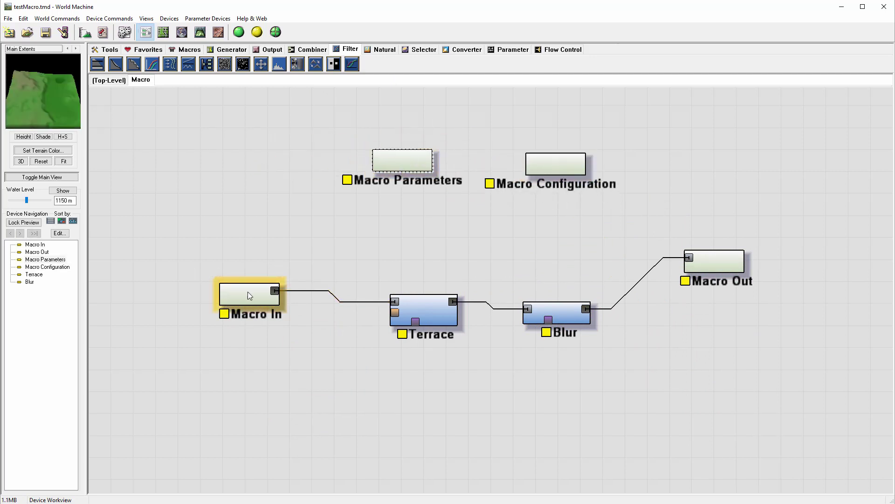
pyautogui.moveTo(235, 301); pyautogui.dragTo(239, 306)
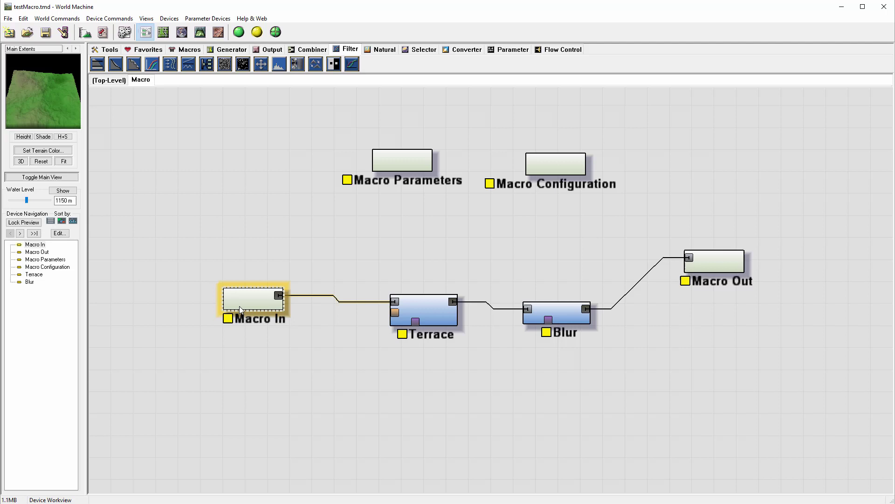
# - Inspect the port configurations of the Macro In and Macro Out devices without changing them
pyautogui.doubleClick(246, 300)
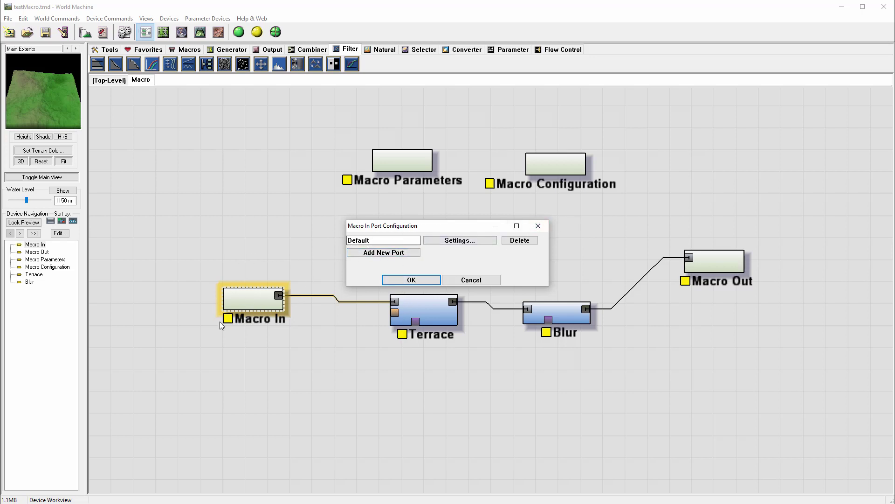
pyautogui.click(538, 226)
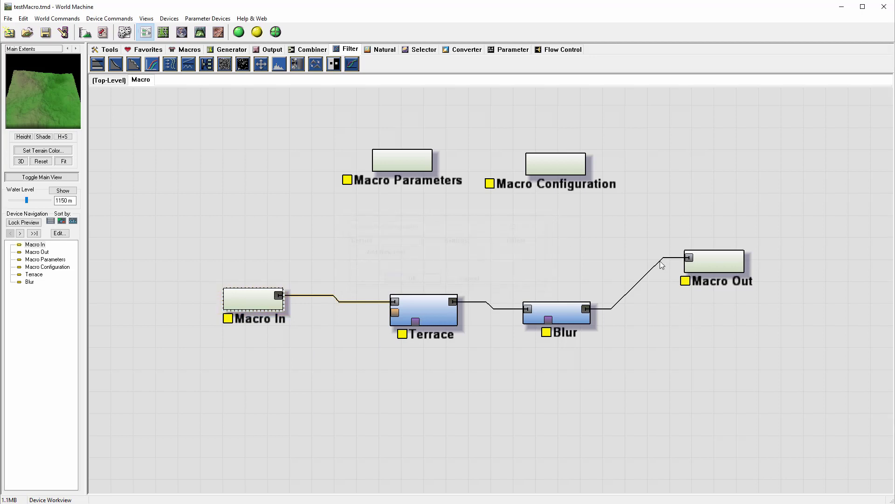
pyautogui.click(712, 259)
pyautogui.doubleClick(713, 260)
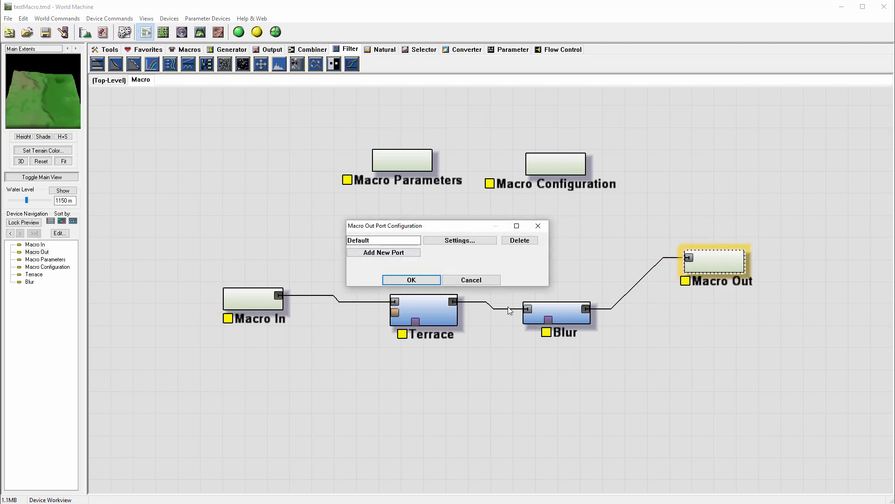
pyautogui.click(538, 226)
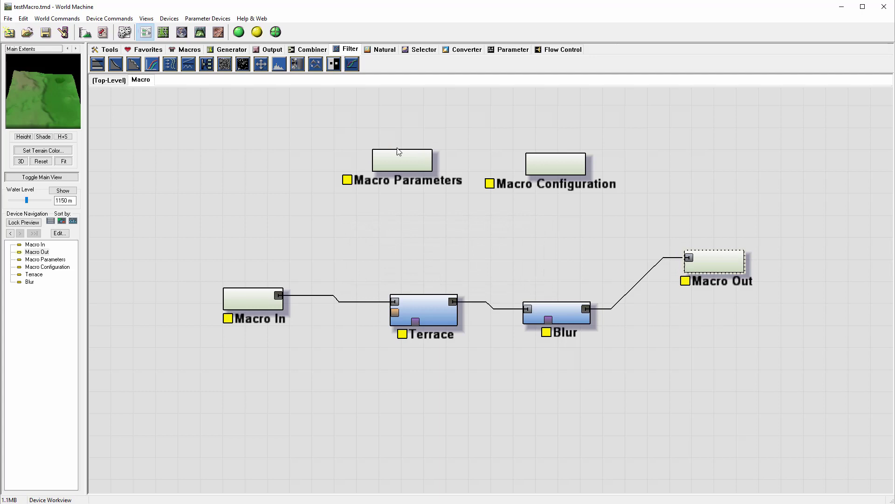
# - Shift the Macro Parameters and Macro Configuration devices slightly to the left
pyautogui.click(402, 159)
pyautogui.moveTo(384, 158); pyautogui.dragTo(371, 162)
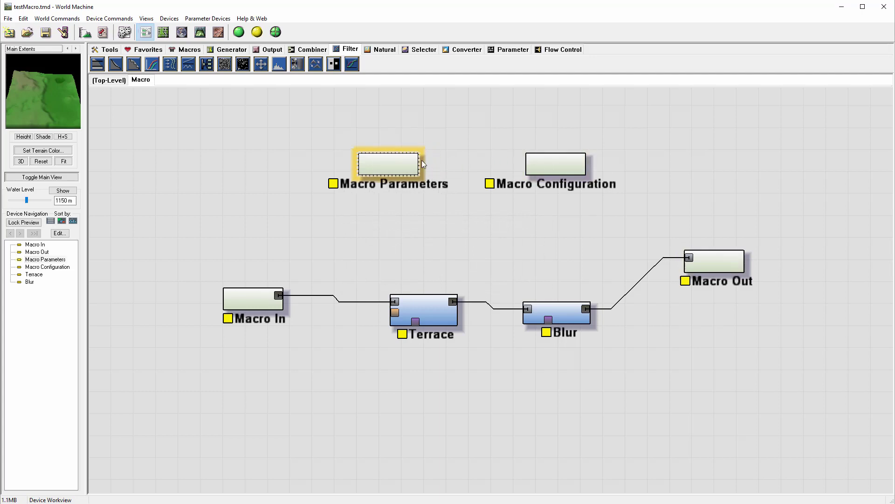
pyautogui.moveTo(570, 164)
pyautogui.mouseDown()
pyautogui.moveTo(568, 172)
pyautogui.moveTo(564, 160)
pyautogui.mouseUp()
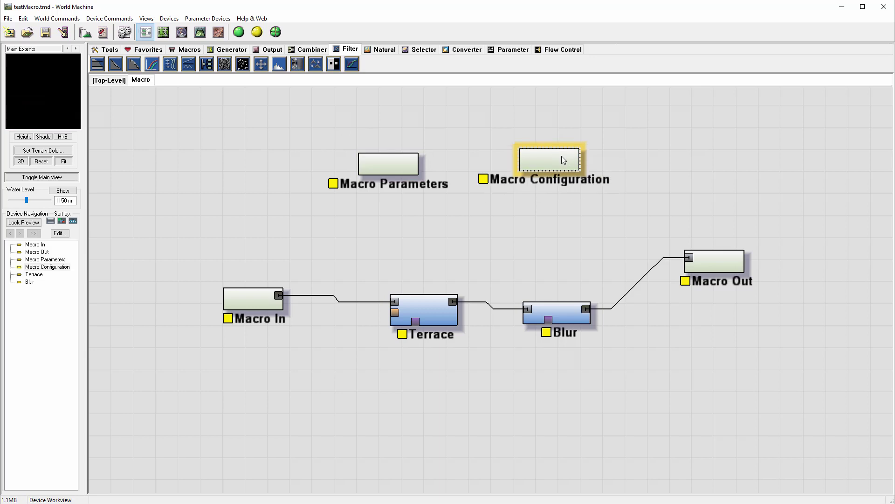
# - Fill in the author's name and set the description to "This is description" in the Macro Configuration device
pyautogui.doubleClick(548, 163)
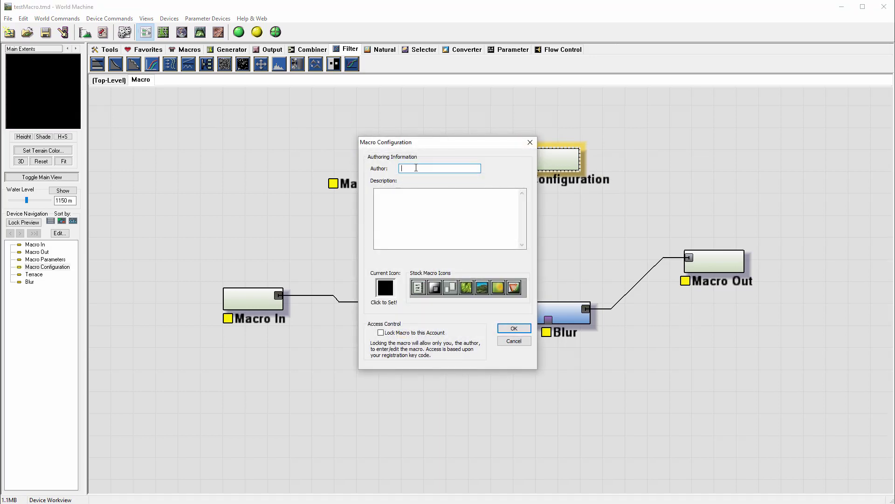
pyautogui.write('Vlsa')
pyautogui.write('ad')
pyautogui.click(431, 205)
pyautogui.write('This is d')
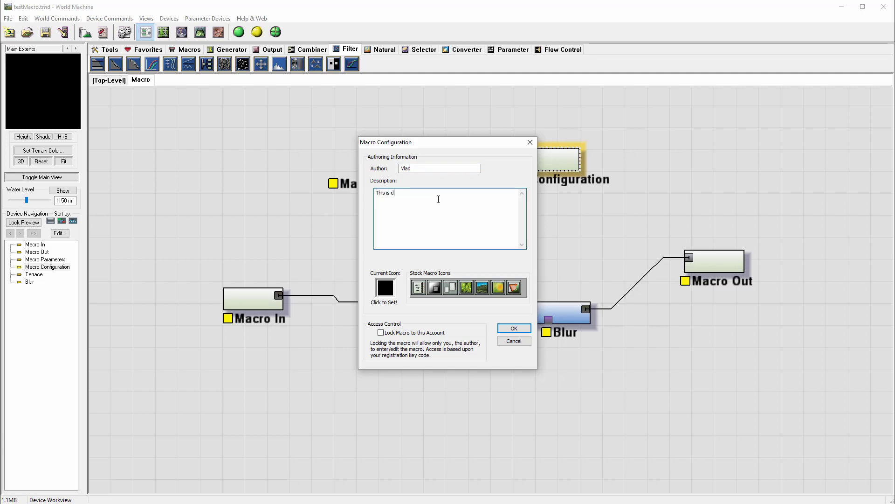
pyautogui.write('escription')
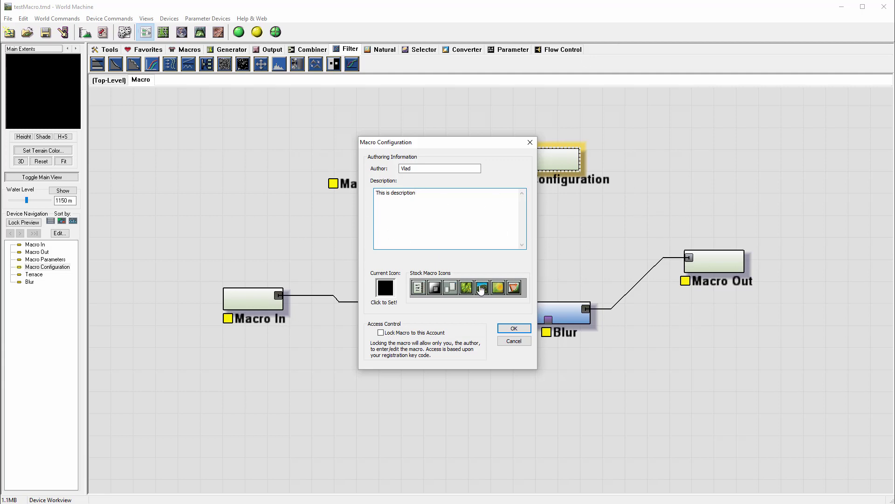
# - Assign the last stock macro icon as the macro's current icon and accept the configuration
pyautogui.click(514, 287)
pyautogui.click(418, 168)
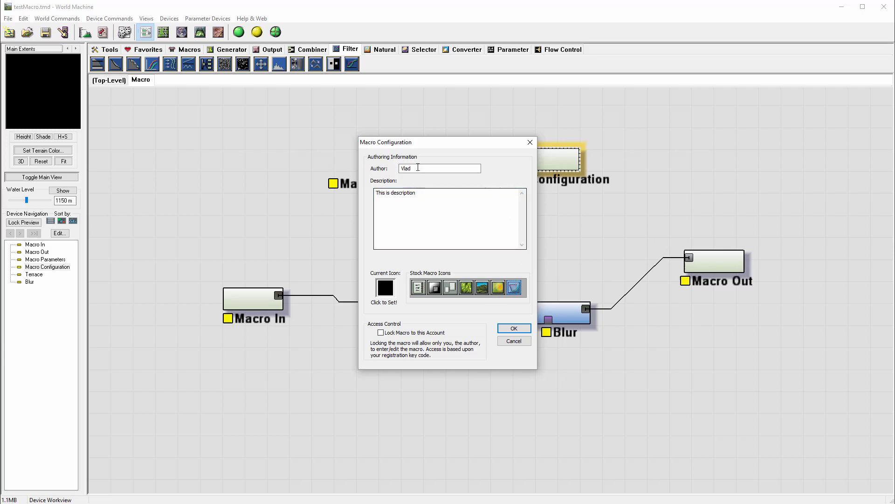
pyautogui.click(388, 290)
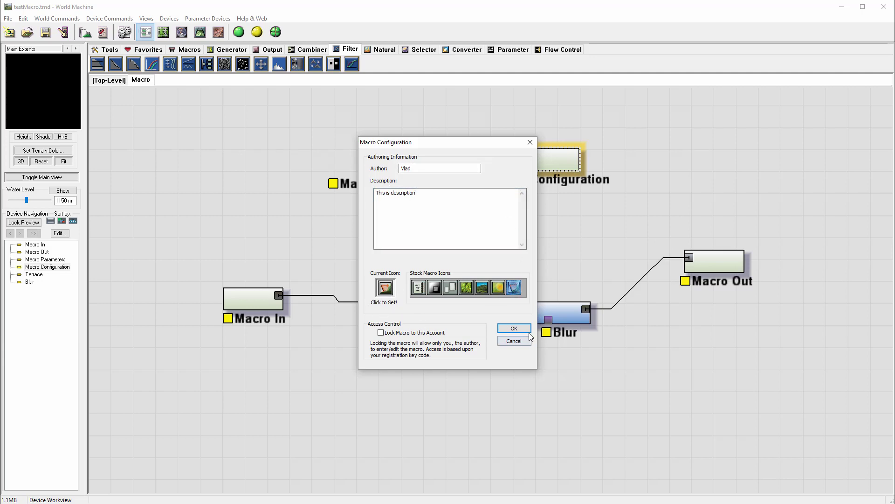
pyautogui.click(513, 329)
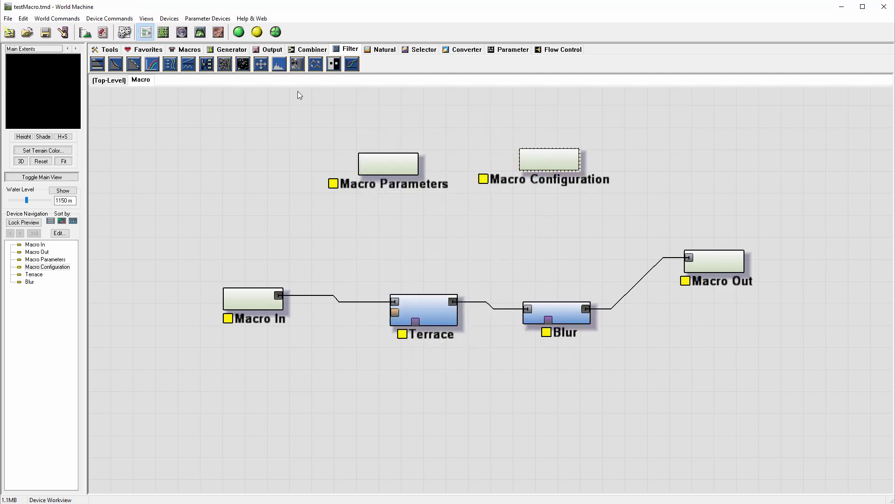
# - Return to the top-level world and view the Macro device's documentation
pyautogui.click(107, 80)
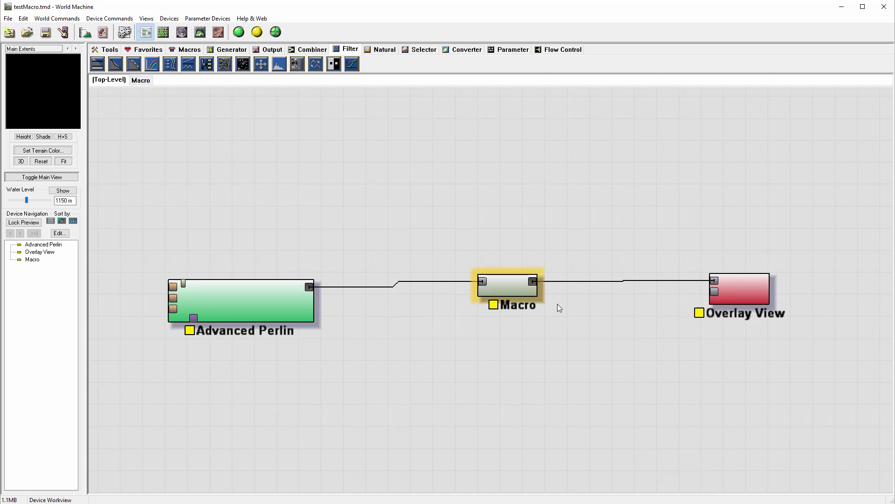
pyautogui.rightClick(505, 285)
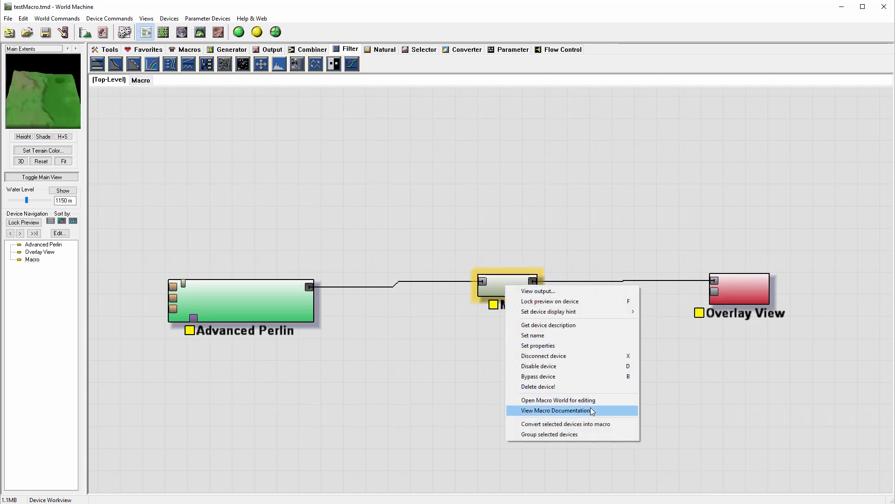
pyautogui.click(567, 413)
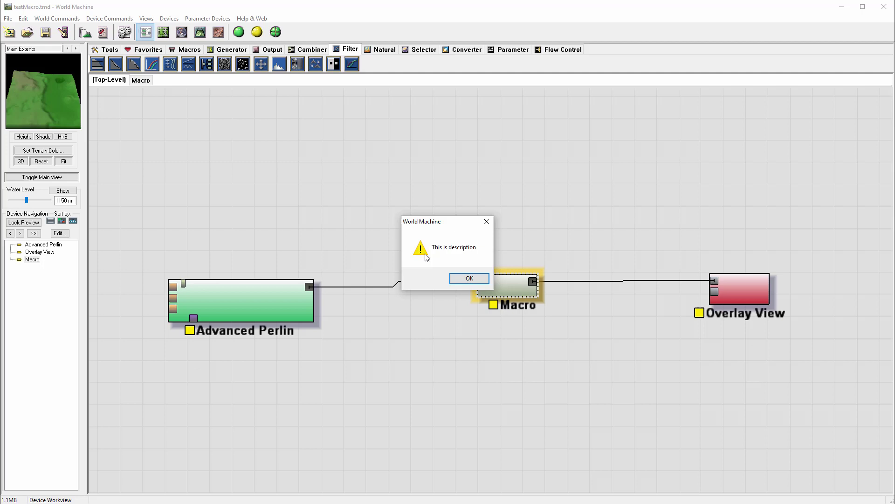
pyautogui.click(469, 278)
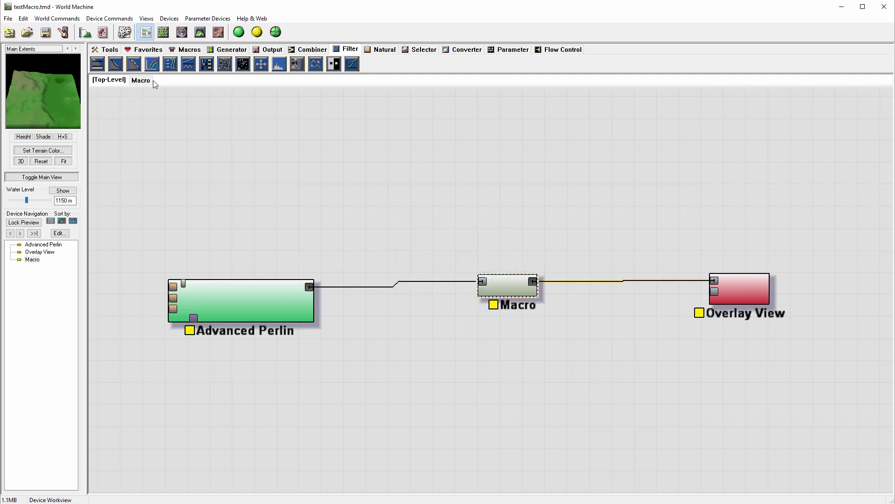
# - Reopen the Macro Configuration device inside the macro and review its authoring information, icon and access control
pyautogui.click(148, 81)
pyautogui.doubleClick(536, 214)
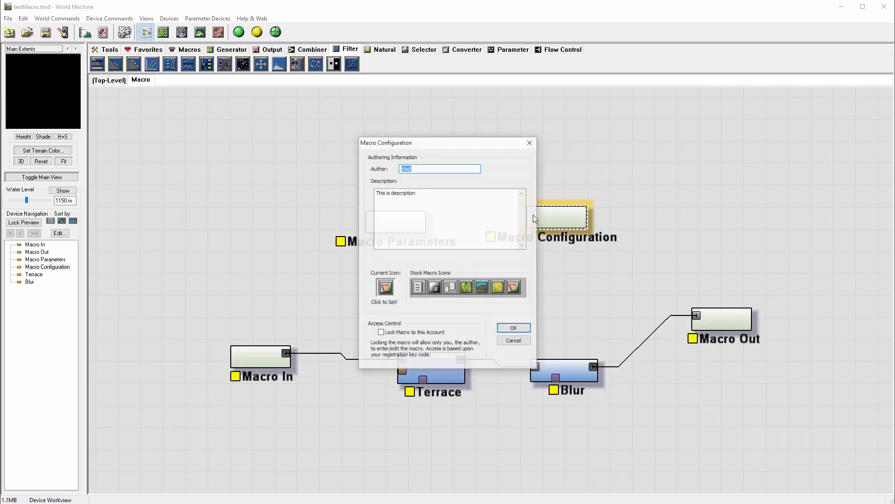
pyautogui.click(427, 195)
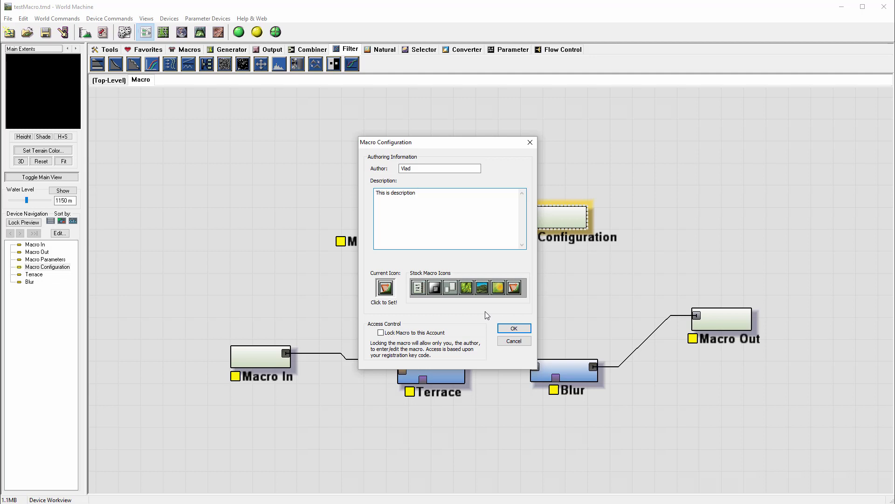
pyautogui.click(514, 328)
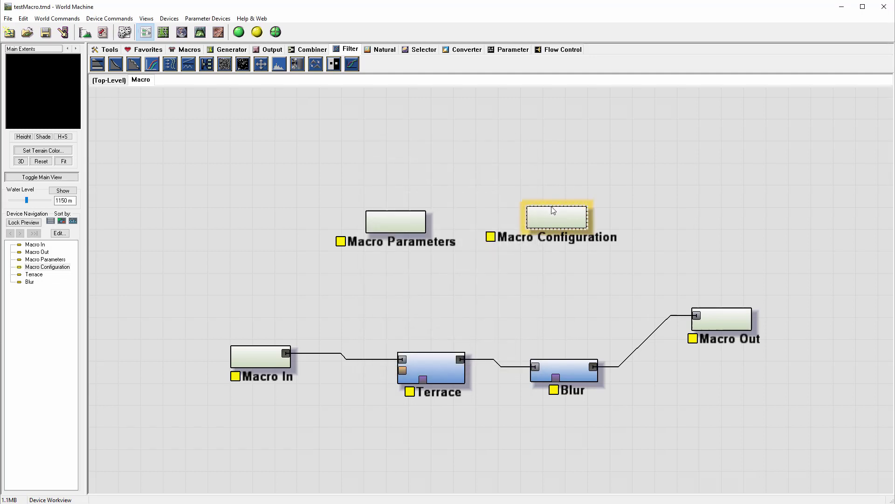
# - Shift Macro Configuration and Macro Parameters slightly down and right, and raise Terrace and Blur a little
pyautogui.moveTo(579, 219); pyautogui.dragTo(588, 233)
pyautogui.moveTo(400, 225); pyautogui.dragTo(412, 234)
pyautogui.moveTo(550, 222); pyautogui.dragTo(552, 215)
pyautogui.moveTo(443, 376); pyautogui.dragTo(440, 363)
pyautogui.moveTo(570, 367); pyautogui.dragTo(575, 354)
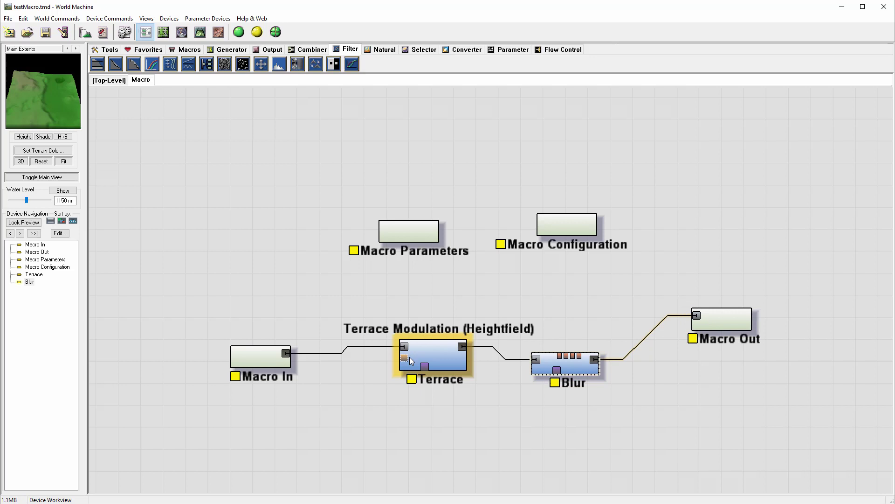
# - Inspect the settings of the Macro Parameters and Macro In devices without changing them
pyautogui.doubleClick(424, 235)
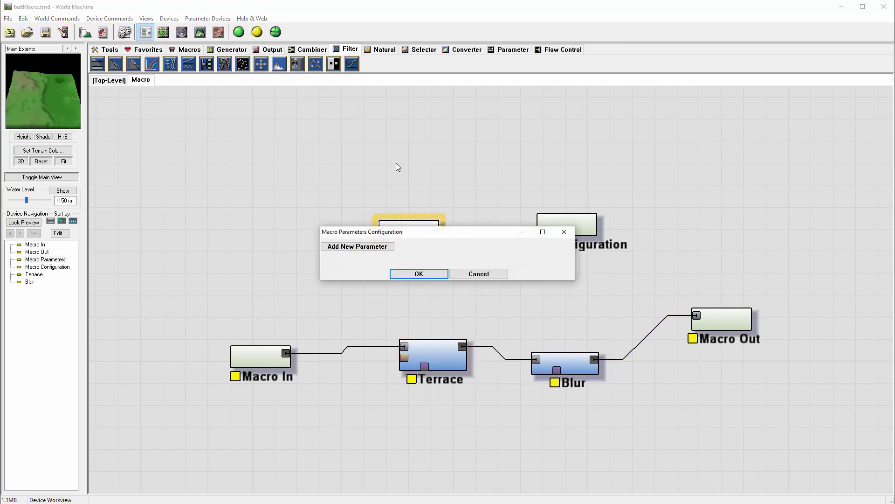
pyautogui.moveTo(476, 122); pyautogui.dragTo(444, 109)
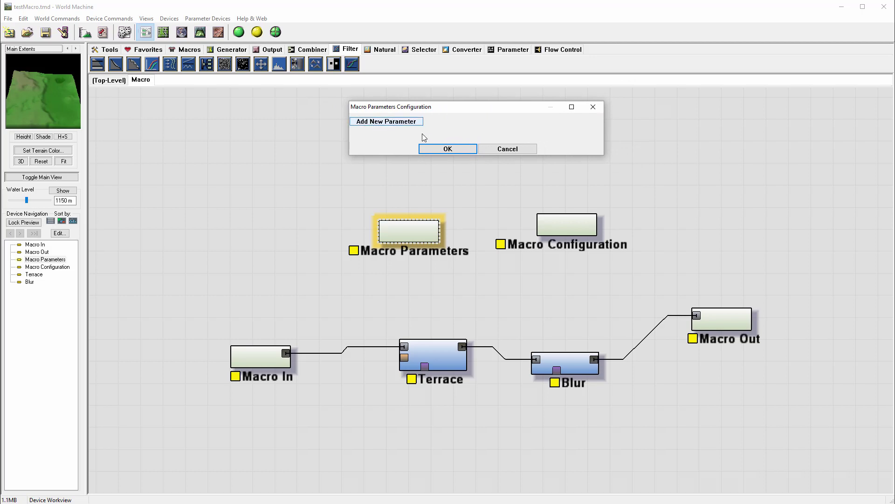
pyautogui.click(525, 151)
pyautogui.doubleClick(257, 355)
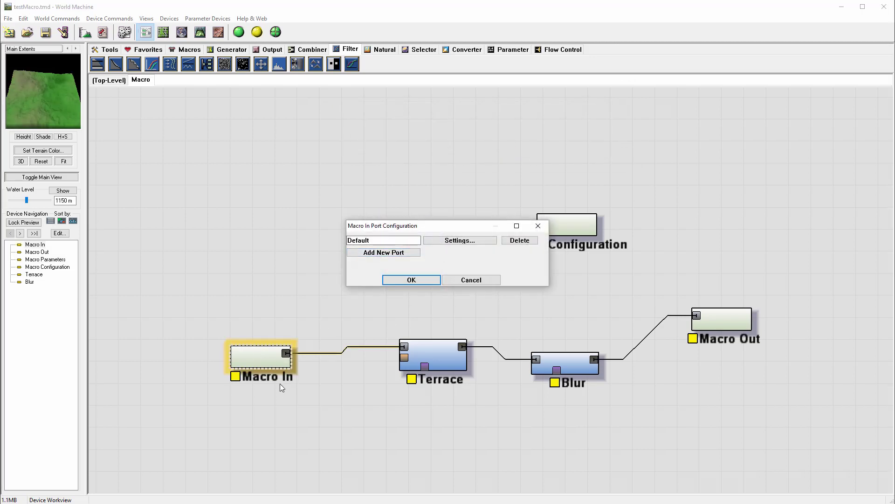
pyautogui.click(487, 281)
# - Add a new scalar parameter with its default name to the Macro Parameters device
pyautogui.click(422, 231)
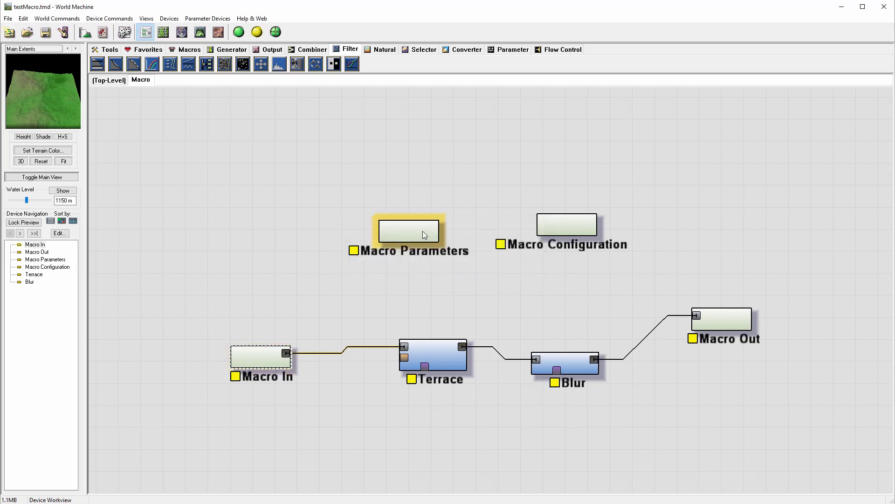
pyautogui.doubleClick(423, 231)
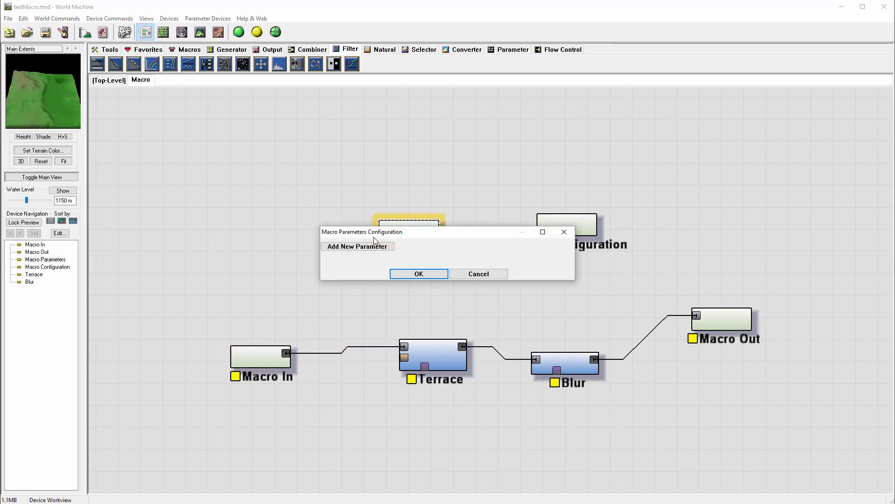
pyautogui.click(368, 247)
pyautogui.moveTo(371, 206); pyautogui.dragTo(408, 139)
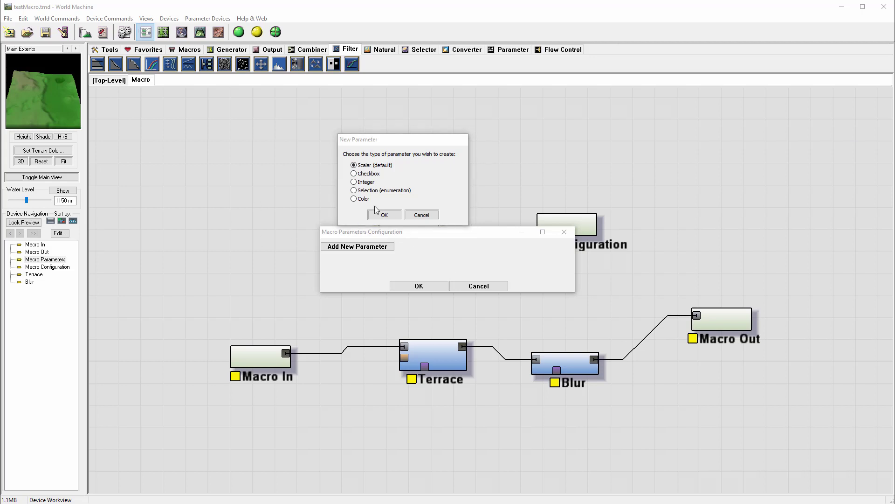
pyautogui.click(354, 198)
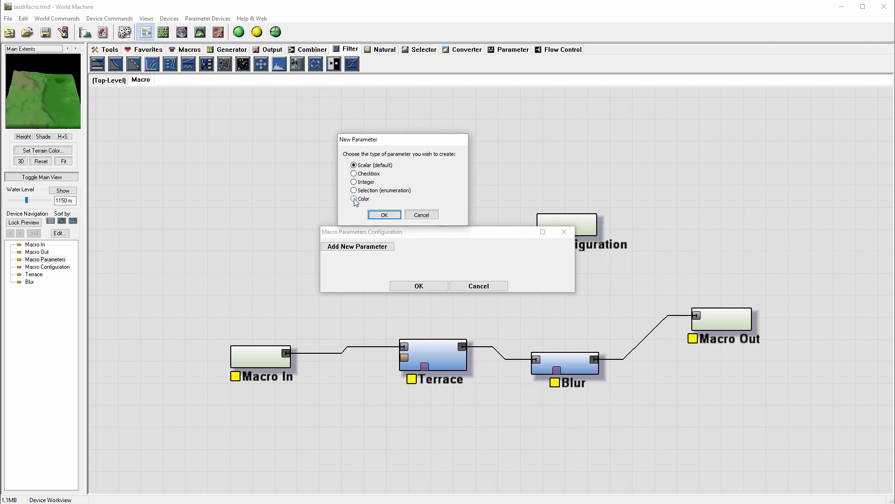
pyautogui.click(384, 215)
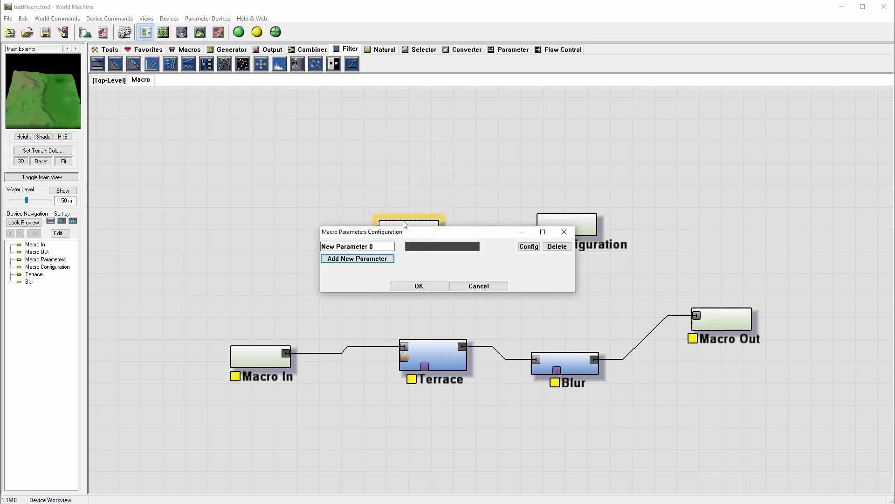
pyautogui.moveTo(440, 232); pyautogui.dragTo(385, 167)
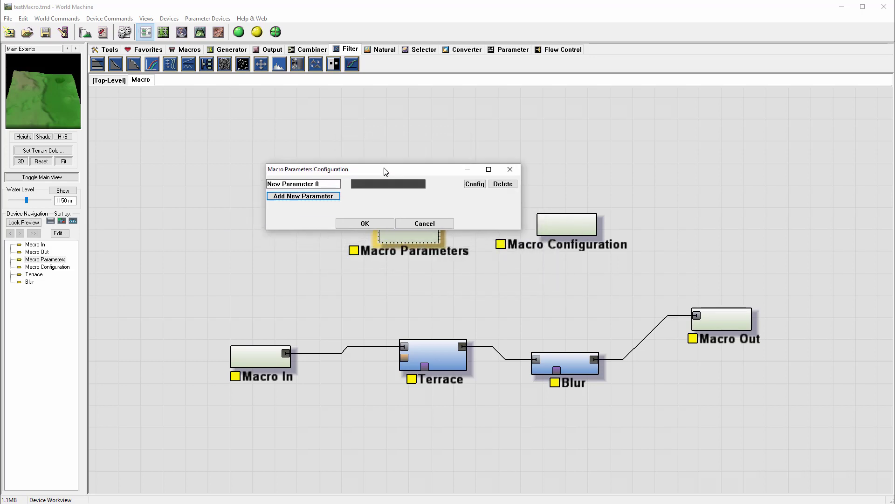
pyautogui.click(366, 223)
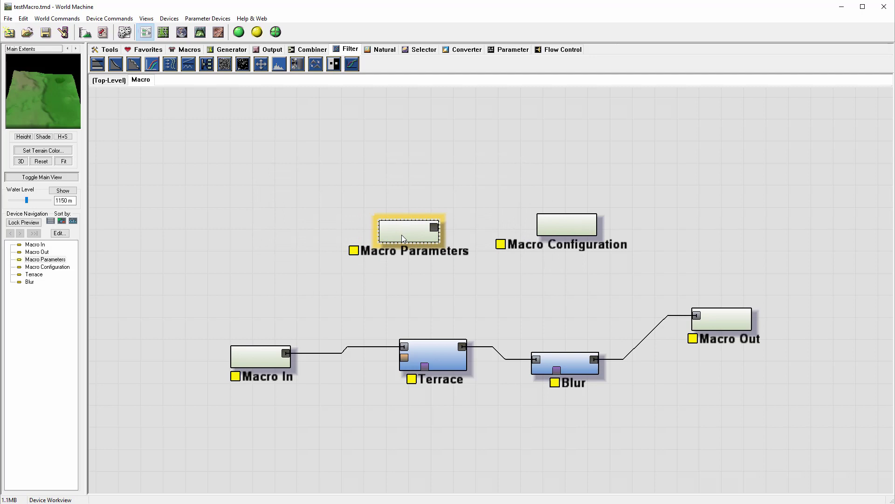
# - Move Macro Parameters and Macro Configuration up and left, and connect the New Parameter 0 output to Terrace's first parameter input
pyautogui.moveTo(401, 234); pyautogui.dragTo(364, 204)
pyautogui.moveTo(572, 233); pyautogui.dragTo(547, 193)
pyautogui.click(396, 200)
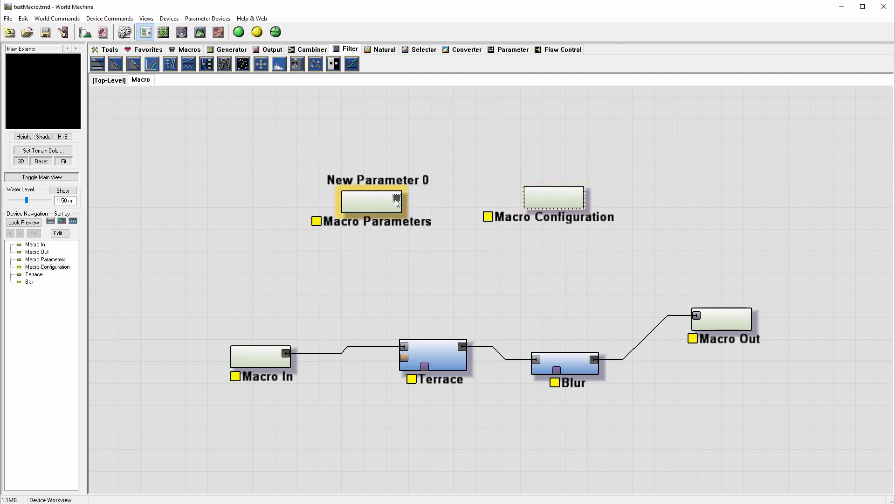
pyautogui.moveTo(396, 199); pyautogui.dragTo(428, 345)
pyautogui.moveTo(365, 196); pyautogui.dragTo(315, 196)
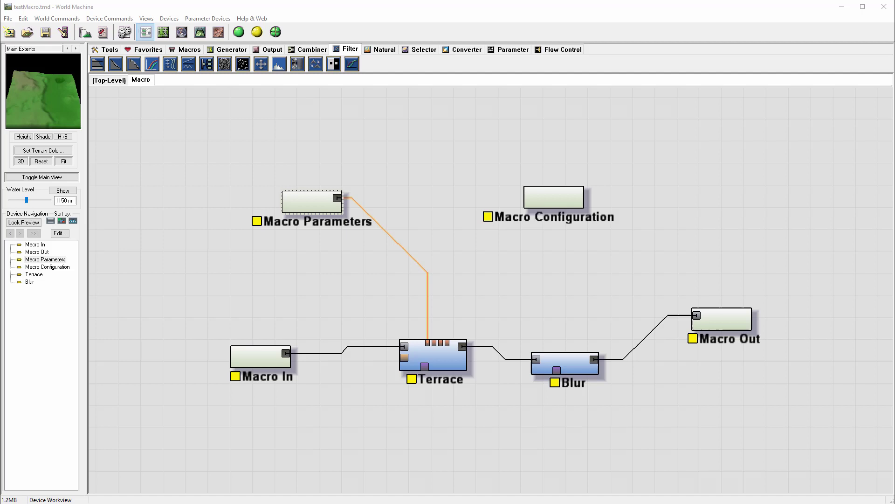
# - Add a non-optional Heightfield port to Macro In and connect it to Terrace's Terrace Modulation input
pyautogui.doubleClick(245, 353)
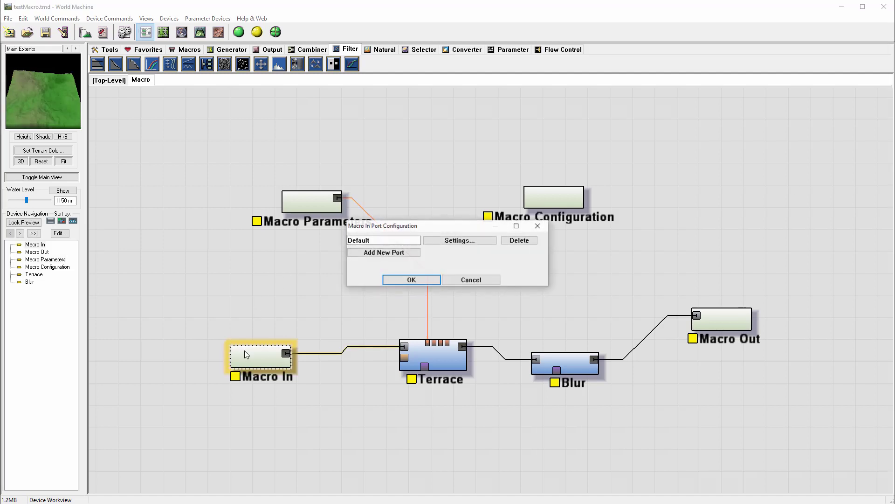
pyautogui.click(397, 252)
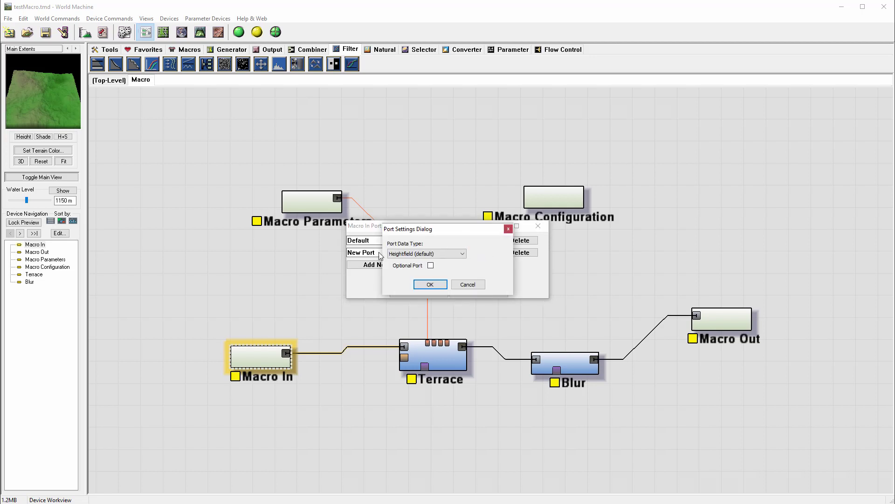
pyautogui.click(430, 284)
pyautogui.click(431, 292)
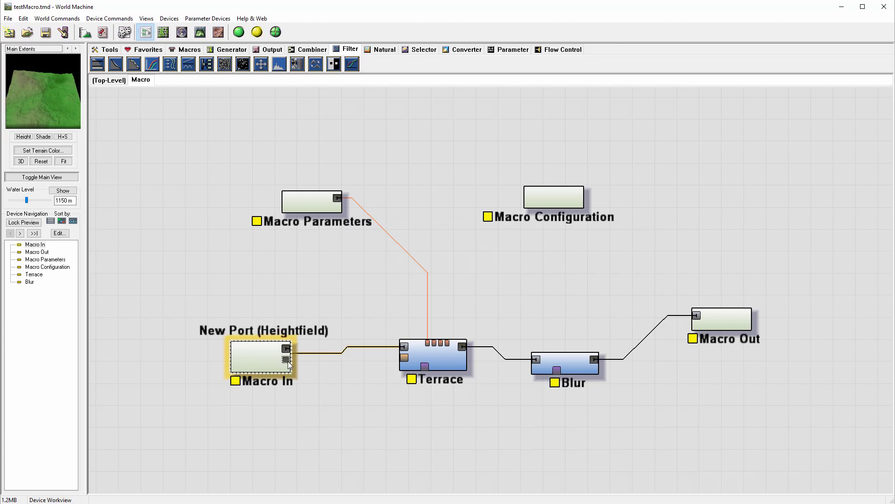
pyautogui.moveTo(255, 359); pyautogui.dragTo(237, 339)
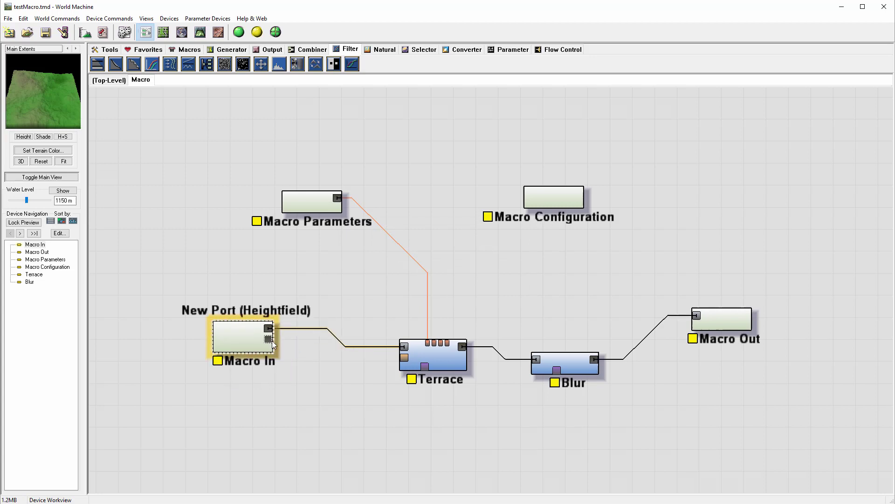
pyautogui.moveTo(268, 339); pyautogui.dragTo(405, 358)
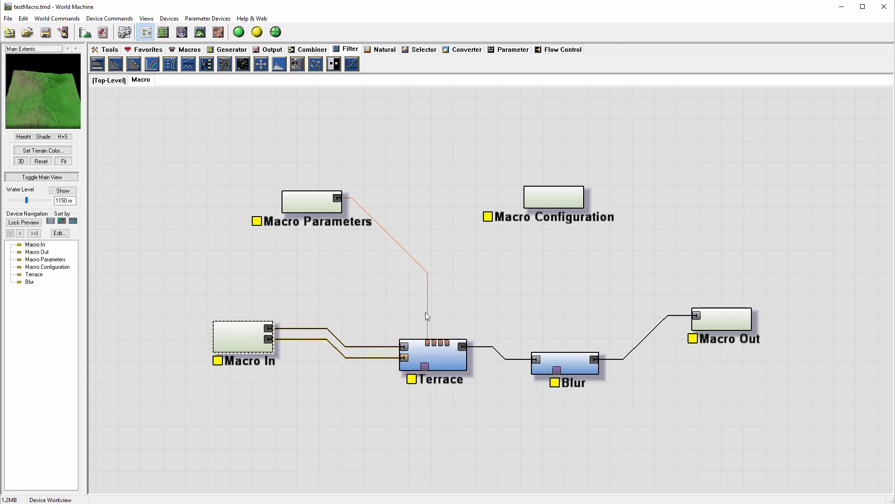
# - Move Advanced Perlin up in the top-level world and place a second Advanced Perlin generator below it
pyautogui.click(106, 82)
pyautogui.moveTo(511, 275); pyautogui.dragTo(511, 282)
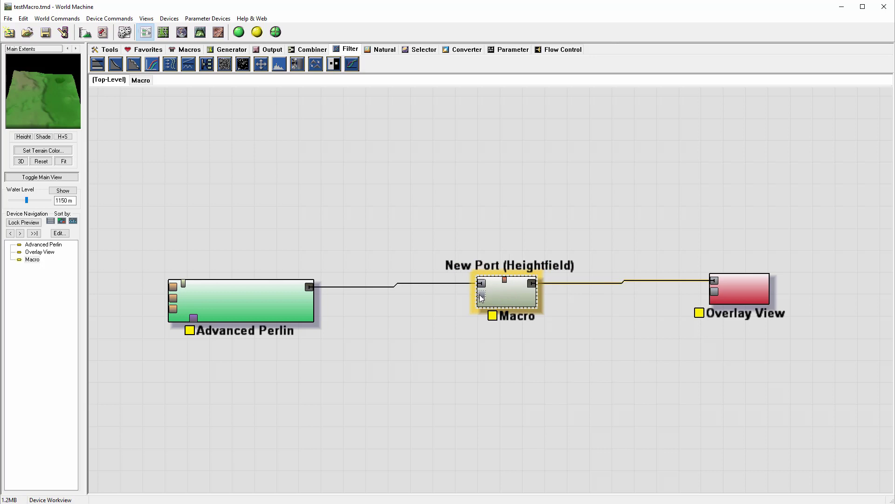
pyautogui.click(266, 295)
pyautogui.moveTo(266, 296); pyautogui.dragTo(260, 228)
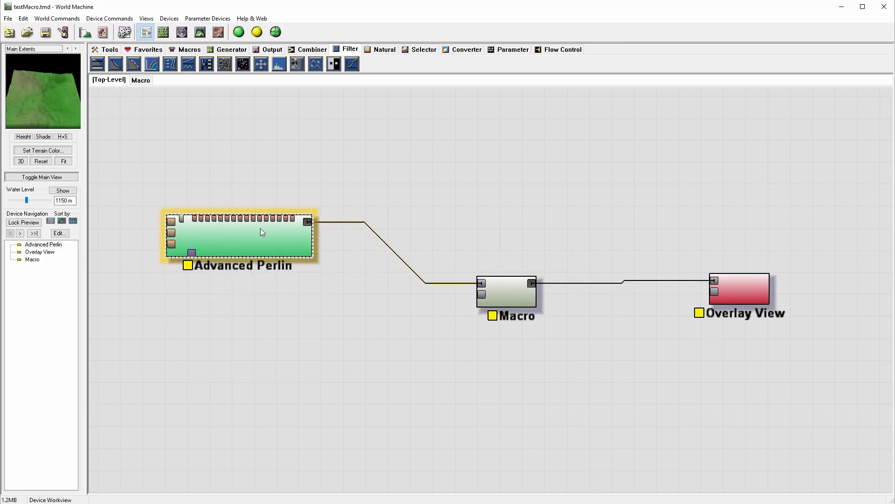
pyautogui.click(231, 49)
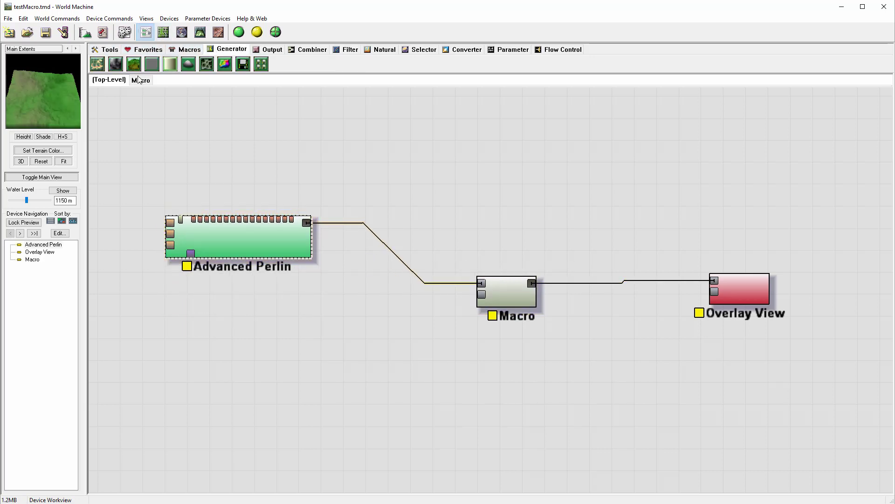
pyautogui.moveTo(134, 64); pyautogui.dragTo(227, 327)
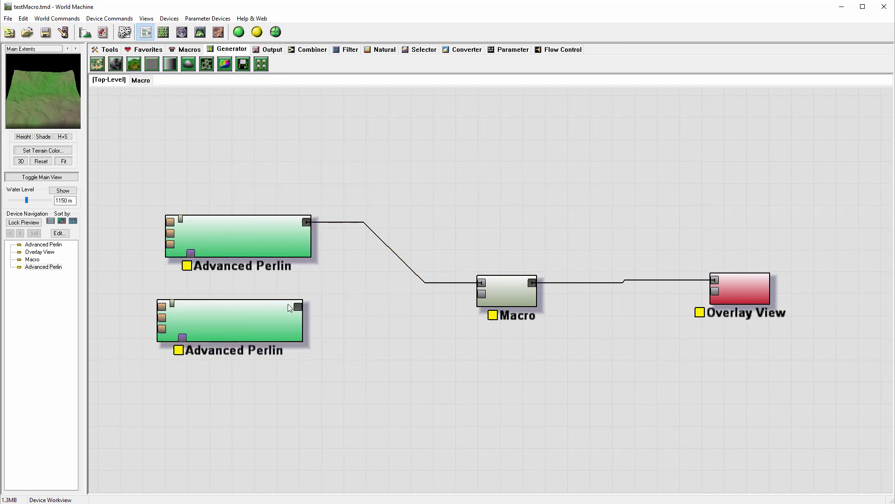
# - Connect the lower Advanced Perlin to Macro's second input and set Macro's New Parameter 0 to dark red (RGB 119, 17, 17)
pyautogui.moveTo(299, 306); pyautogui.dragTo(477, 302)
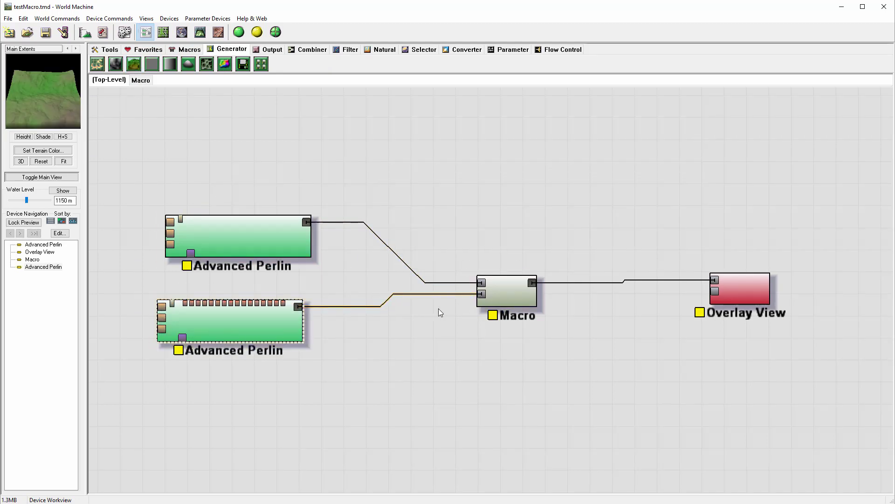
pyautogui.click(511, 294)
pyautogui.doubleClick(511, 293)
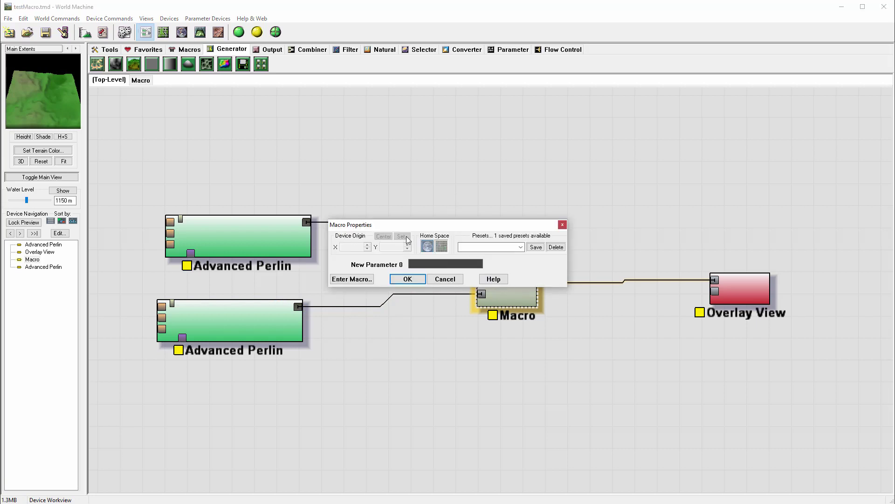
pyautogui.moveTo(411, 223); pyautogui.dragTo(438, 140)
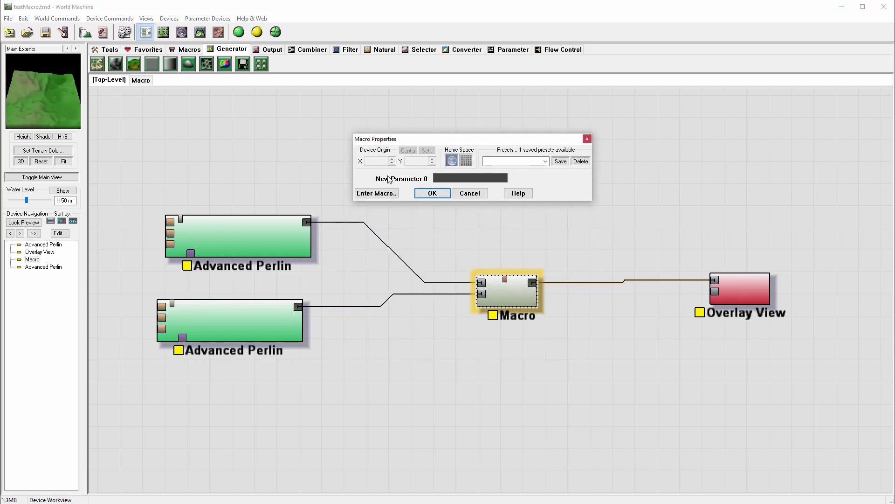
pyautogui.click(452, 179)
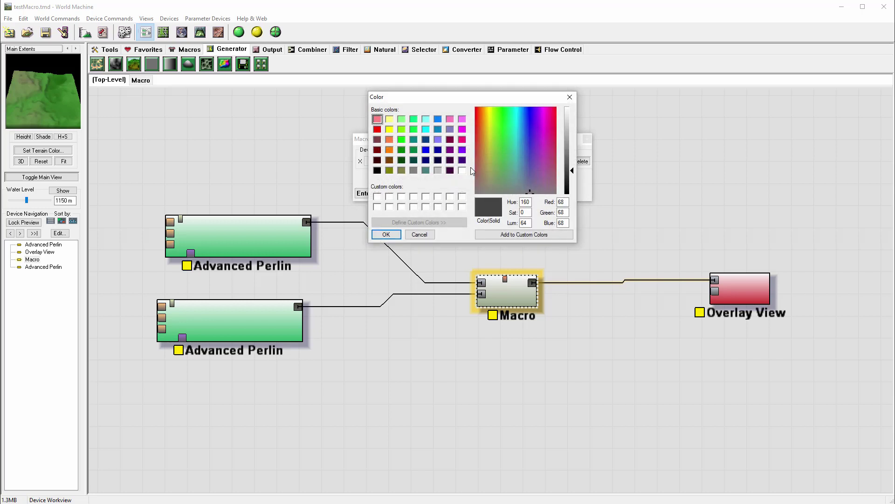
pyautogui.click(485, 143)
pyautogui.click(476, 129)
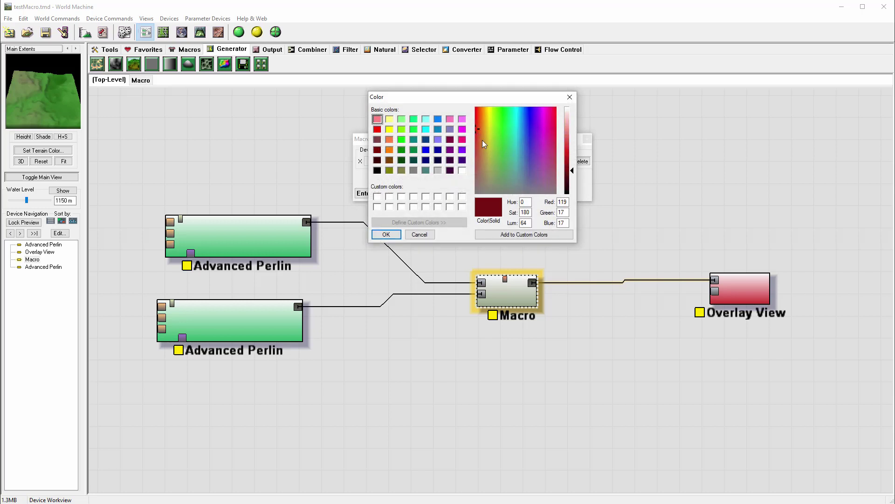
pyautogui.click(386, 234)
pyautogui.click(433, 193)
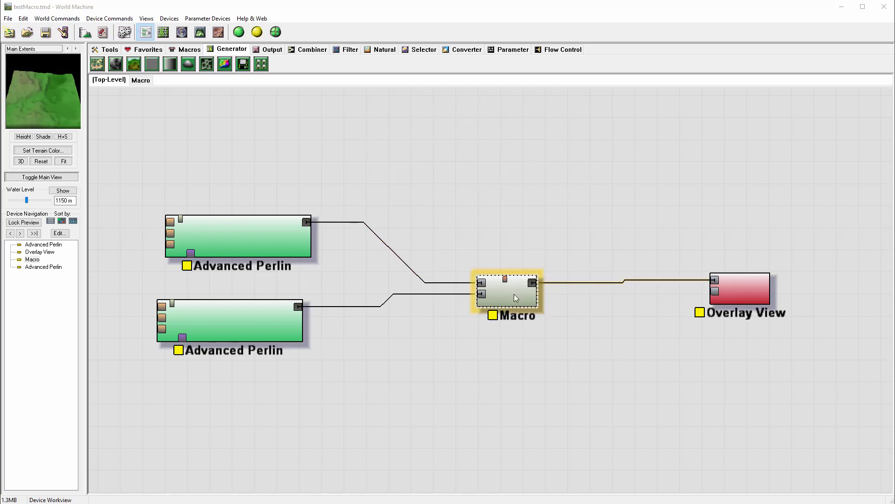
# - Move the upper Advanced Perlin down and left to line it up directly above the lower one
pyautogui.doubleClick(514, 294)
pyautogui.click(562, 224)
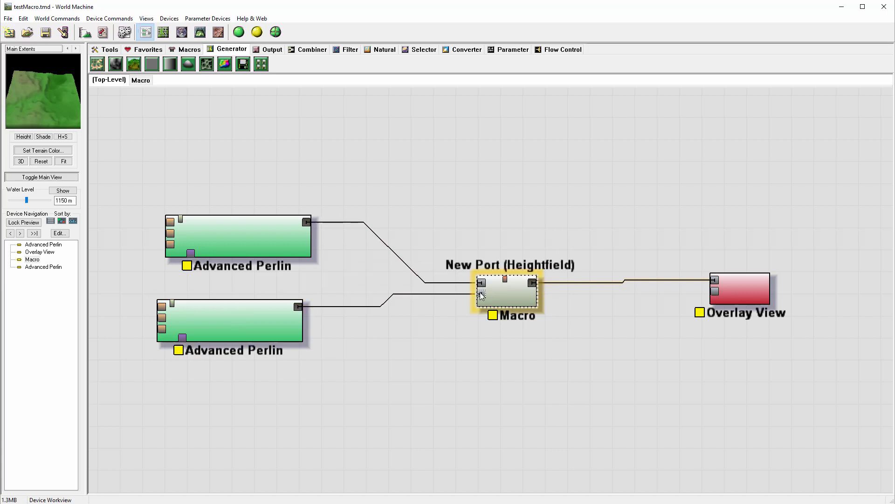
pyautogui.moveTo(275, 229)
pyautogui.mouseDown()
pyautogui.moveTo(264, 251)
pyautogui.moveTo(264, 243)
pyautogui.mouseUp()
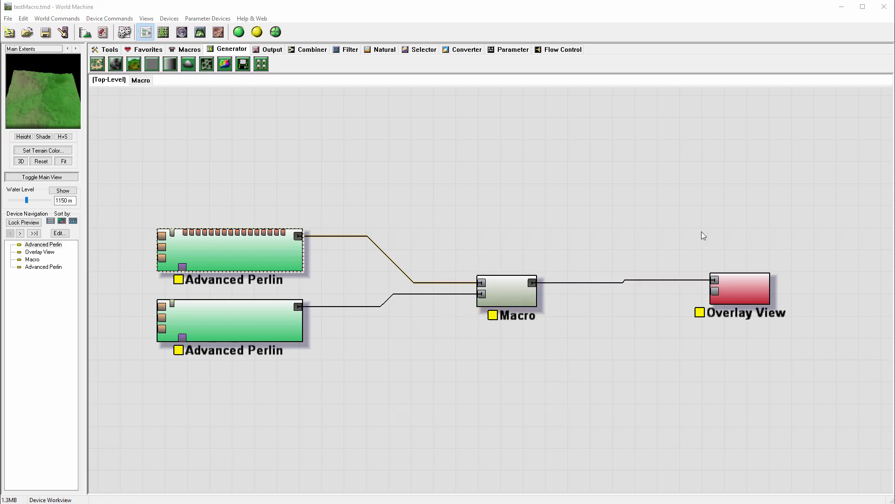
pyautogui.click(507, 296)
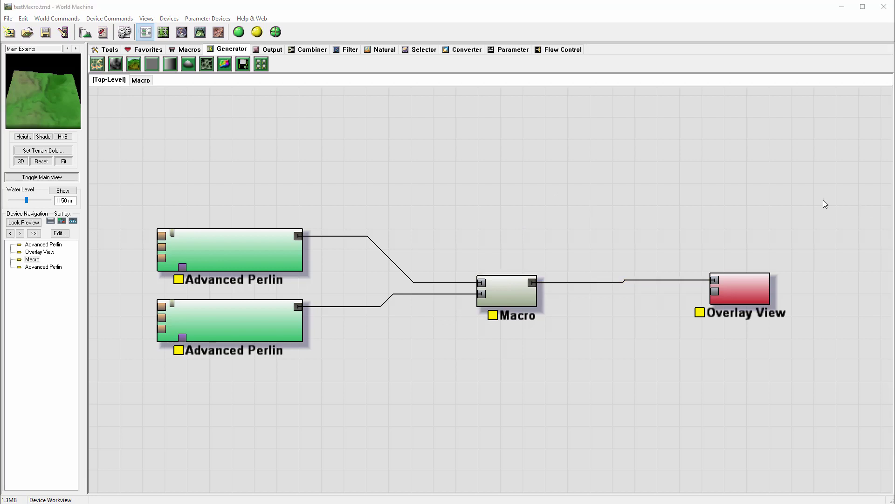
pyautogui.click(509, 292)
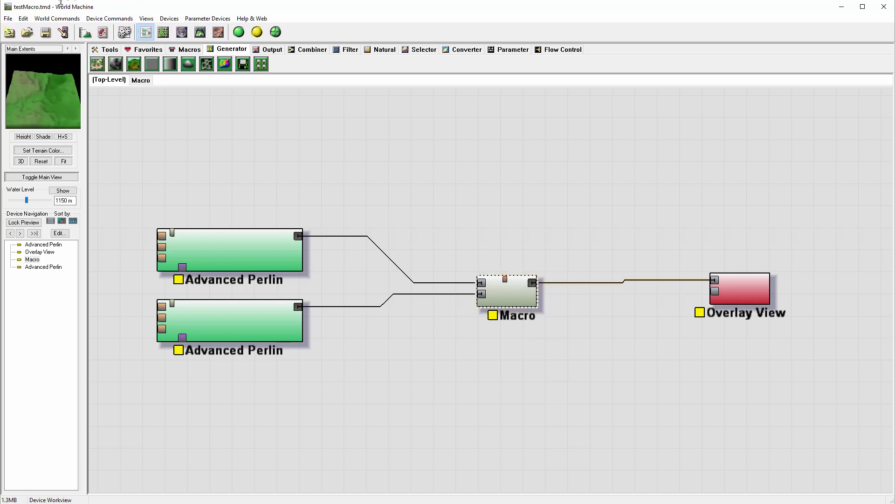
pyautogui.click(107, 18)
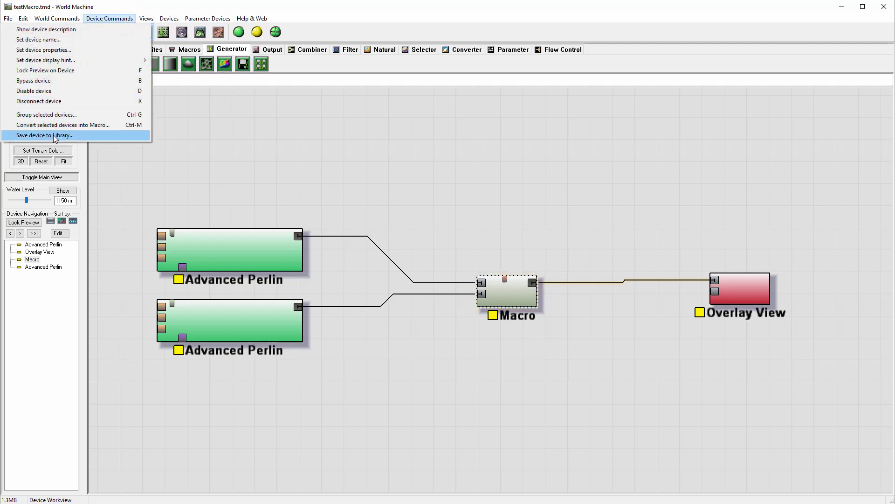
pyautogui.click(53, 135)
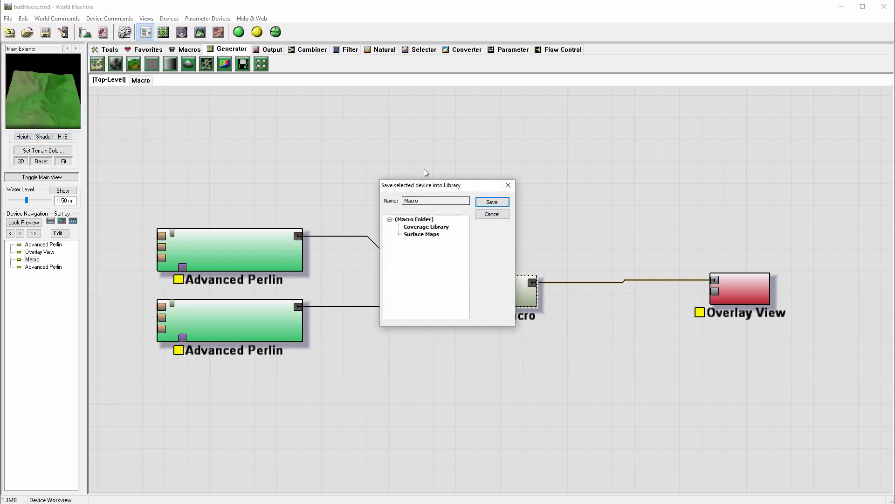
pyautogui.moveTo(413, 185); pyautogui.dragTo(410, 160)
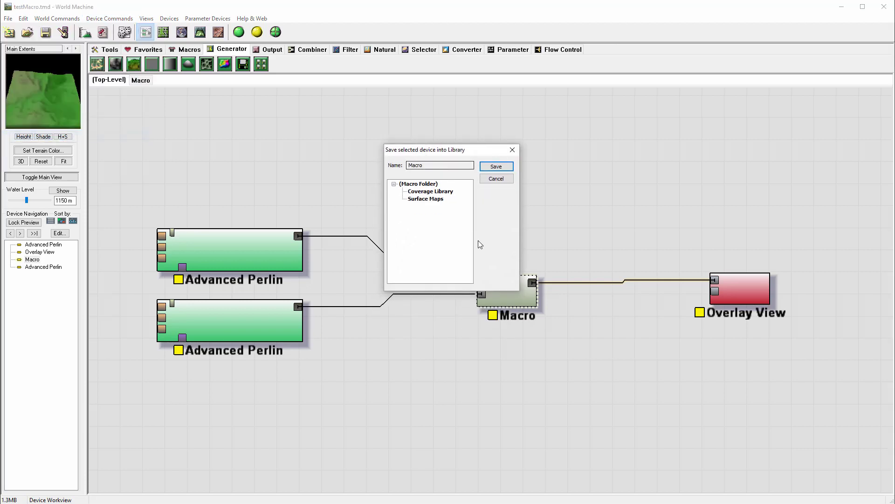
pyautogui.click(427, 199)
pyautogui.click(429, 184)
pyautogui.click(429, 192)
pyautogui.click(418, 185)
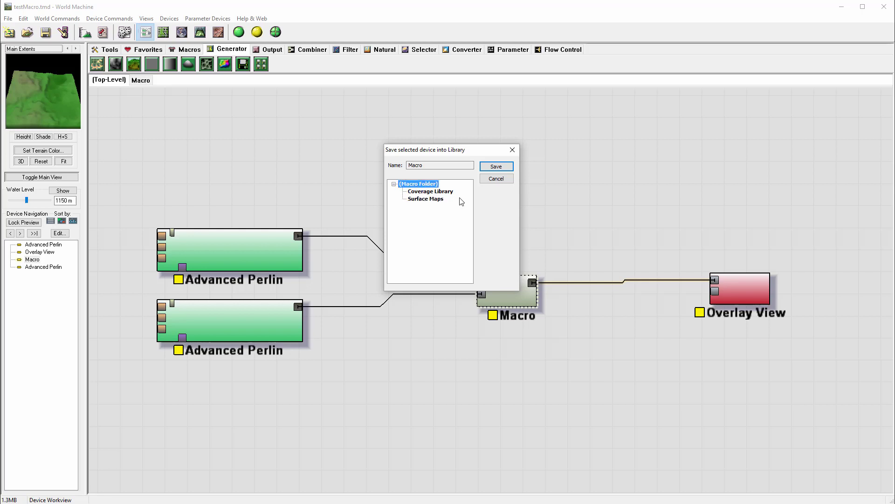
pyautogui.click(496, 169)
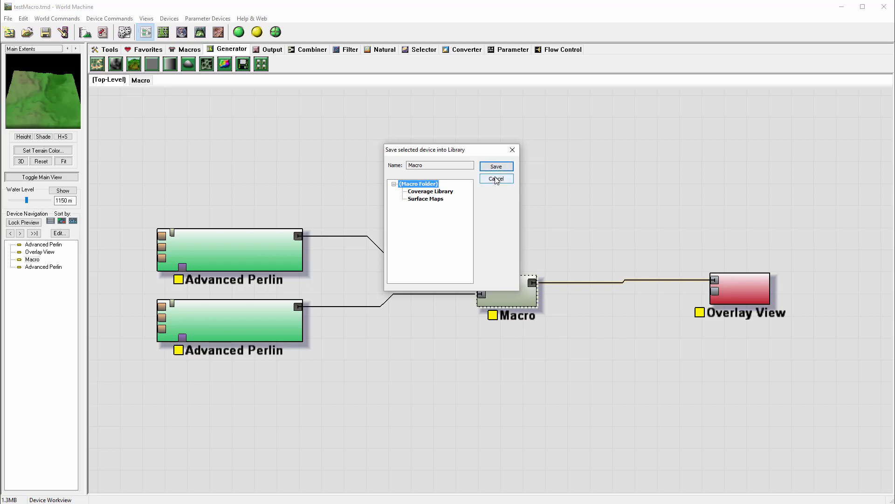
# - Review the macro's authoring information and icon in Macro Configuration, and return to the top-level world
pyautogui.doubleClick(522, 298)
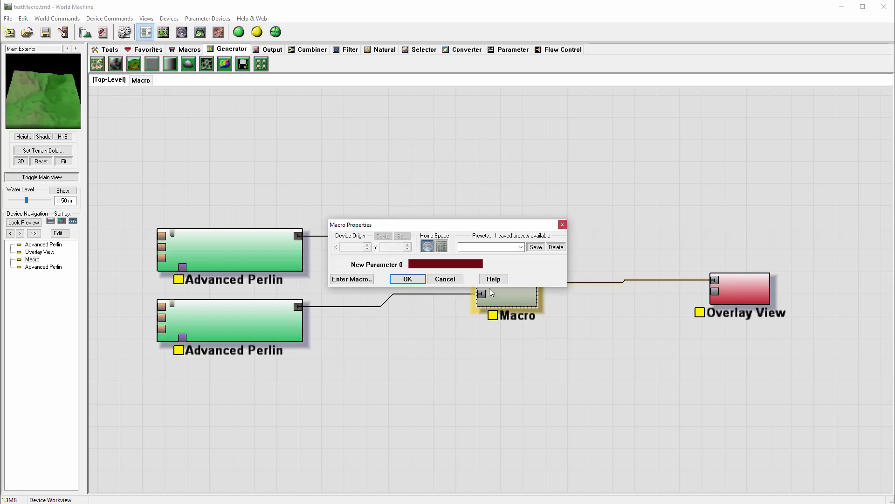
pyautogui.click(355, 279)
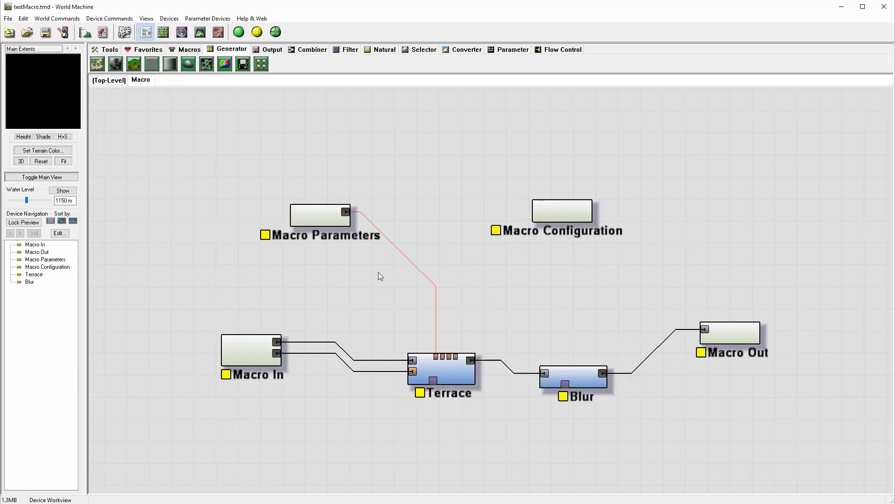
pyautogui.doubleClick(567, 214)
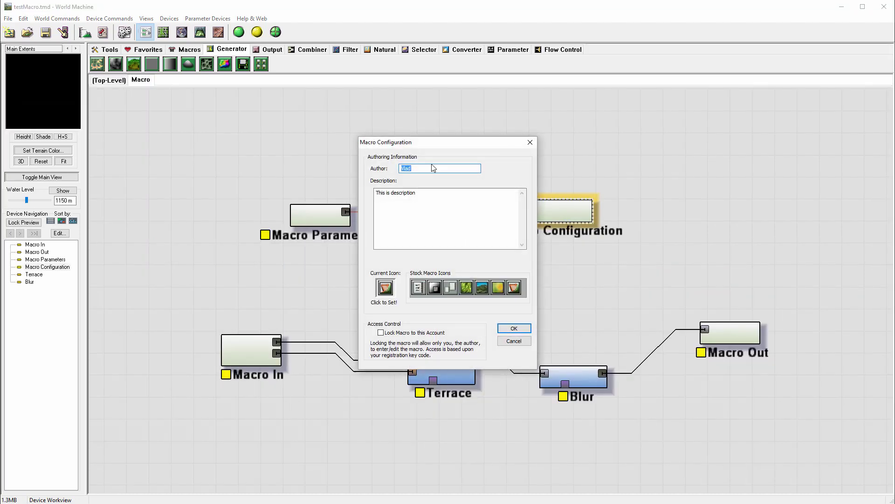
pyautogui.click(514, 328)
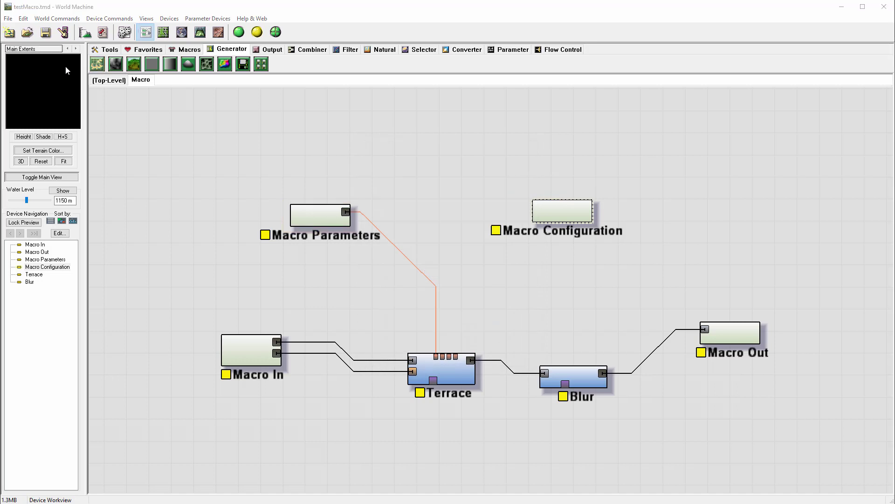
pyautogui.click(109, 80)
# - Rename the Macro device in the top-level world as TestMacro
pyautogui.rightClick(514, 302)
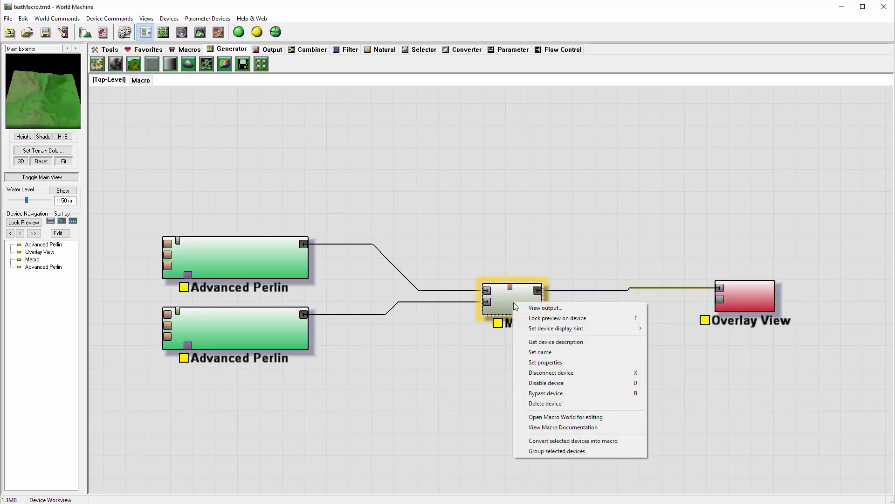
pyautogui.click(540, 352)
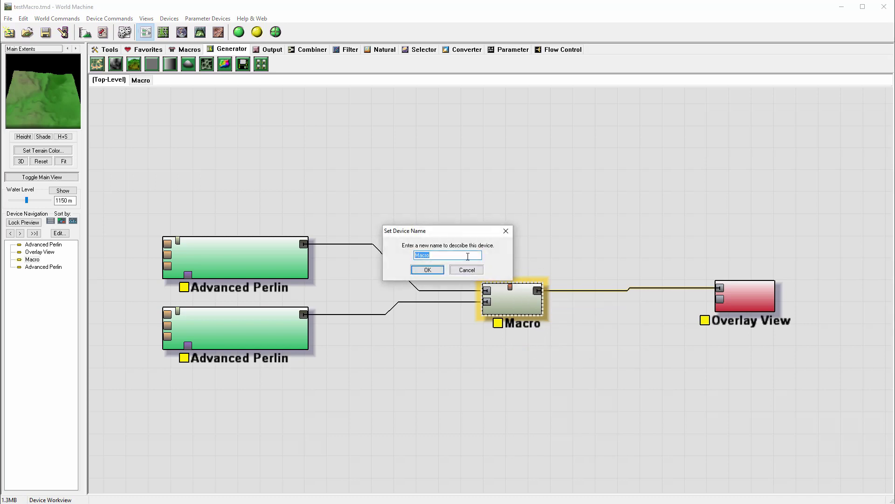
pyautogui.write('Test')
pyautogui.click(430, 269)
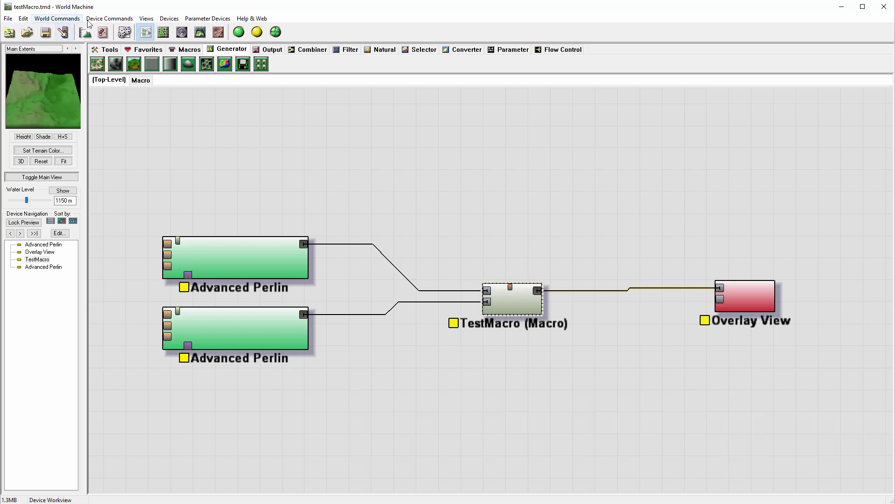
# - Save the TestMacro device to the library in the root Macro Folder
pyautogui.click(103, 20)
pyautogui.click(111, 135)
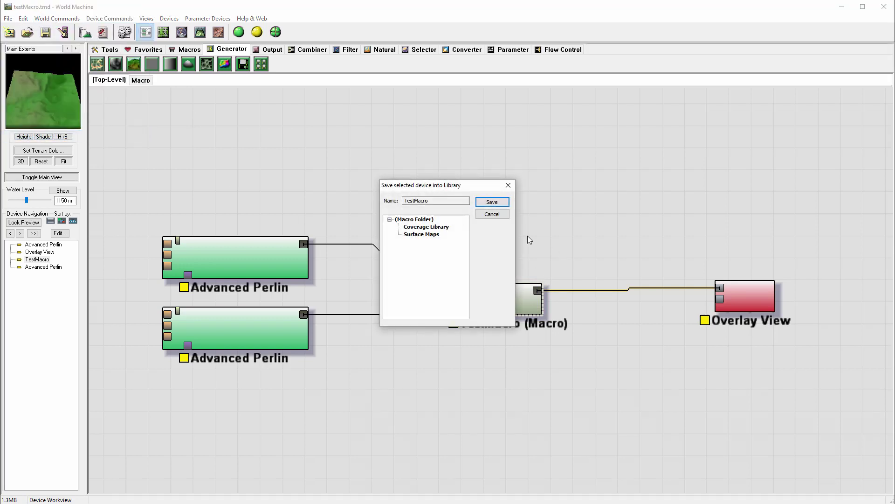
pyautogui.click(414, 220)
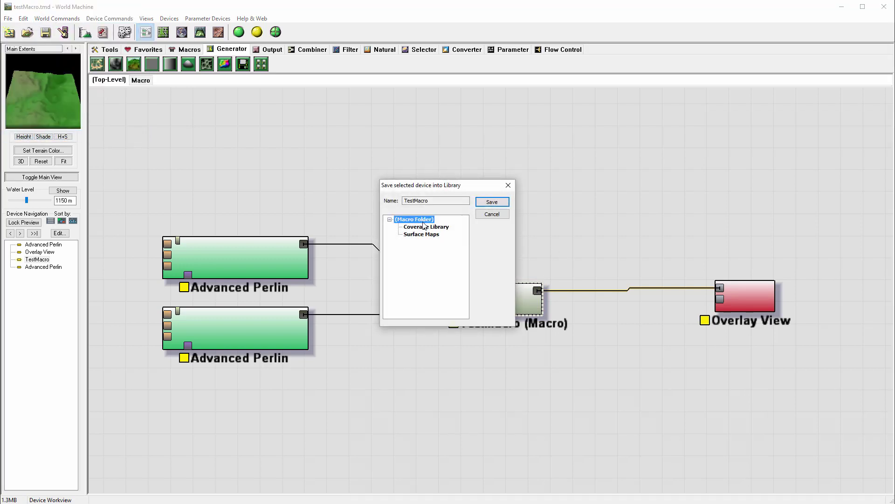
pyautogui.click(492, 203)
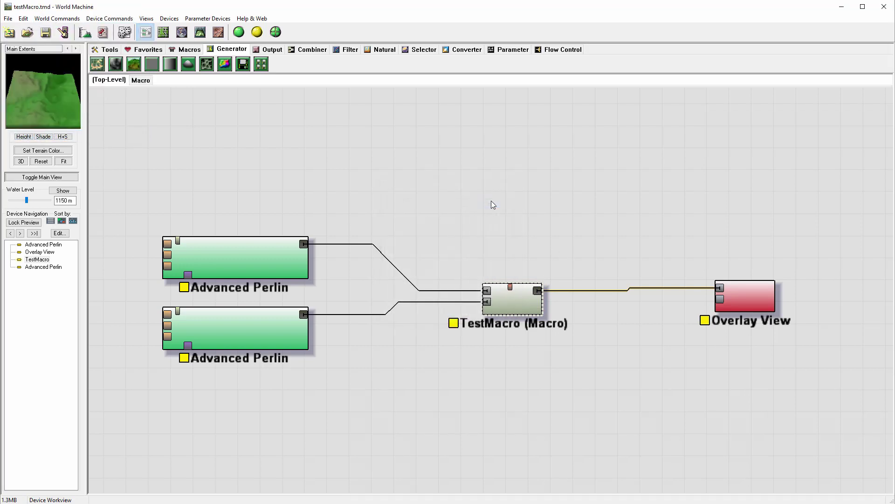
# - Load TestMacro from the macro library and place a copy above the existing TestMacro device
pyautogui.click(186, 50)
pyautogui.click(97, 64)
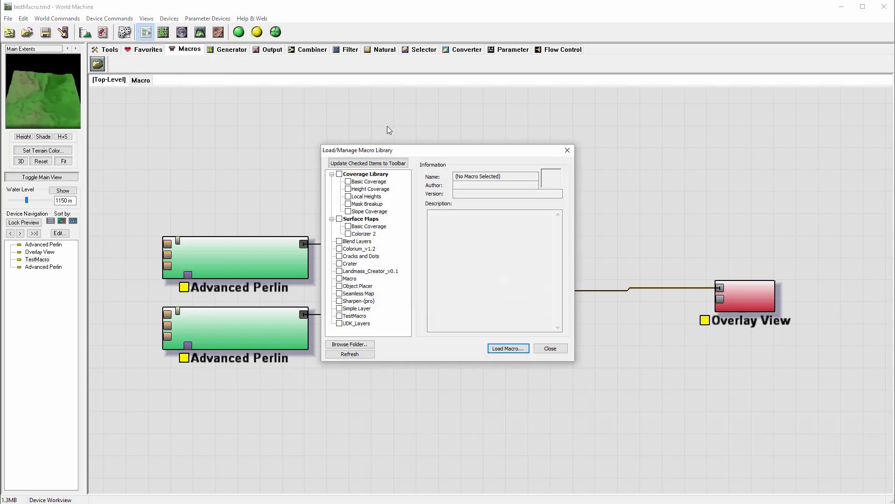
pyautogui.click(357, 316)
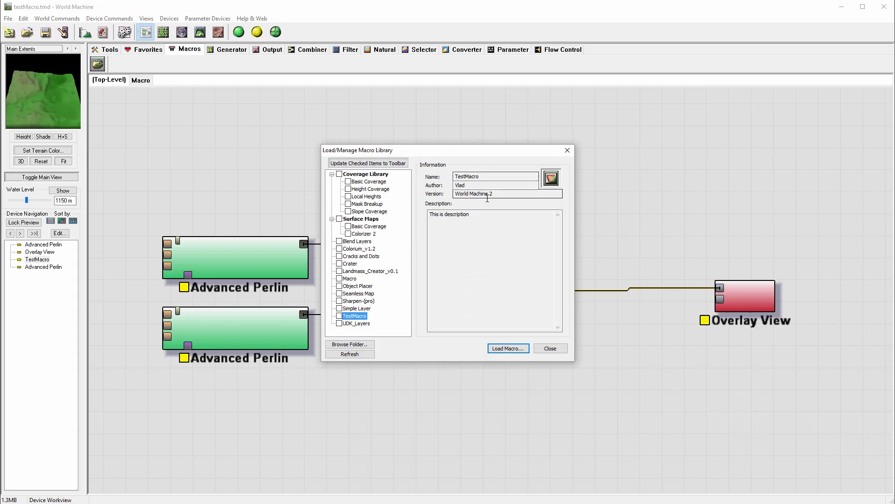
pyautogui.click(505, 349)
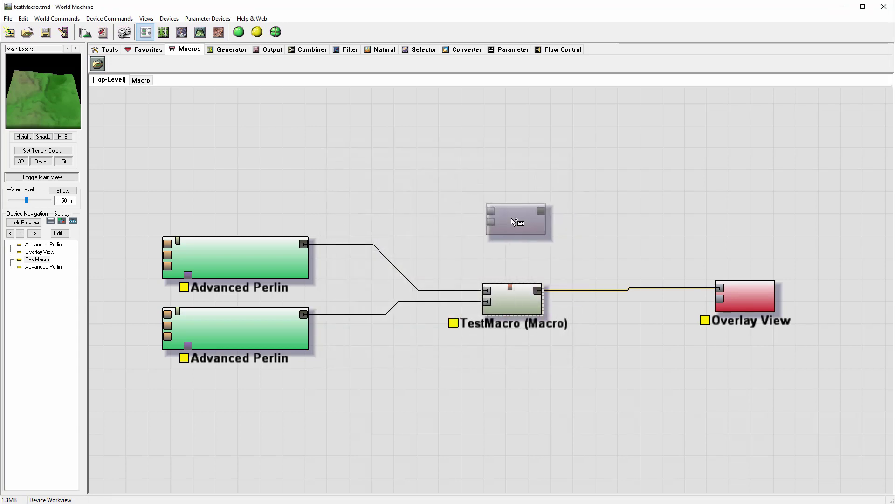
pyautogui.click(511, 218)
# - Shift the new TestMacro slightly down and connect the upper Advanced Perlin to its first input and the lower one to its second
pyautogui.moveTo(513, 220); pyautogui.dragTo(511, 231)
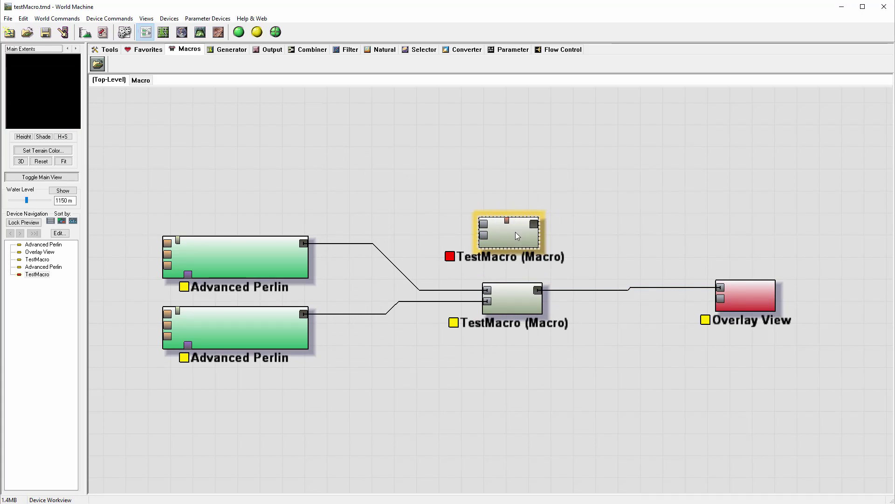
pyautogui.moveTo(304, 244); pyautogui.dragTo(483, 223)
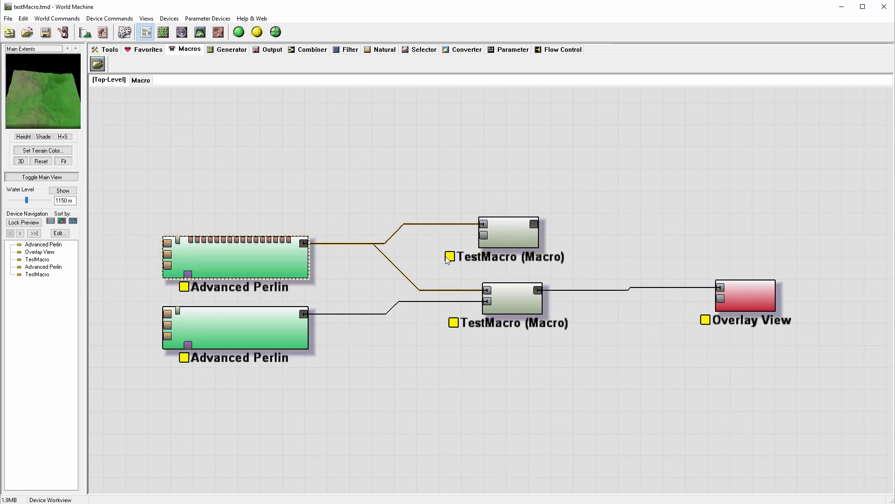
pyautogui.moveTo(303, 313); pyautogui.dragTo(484, 234)
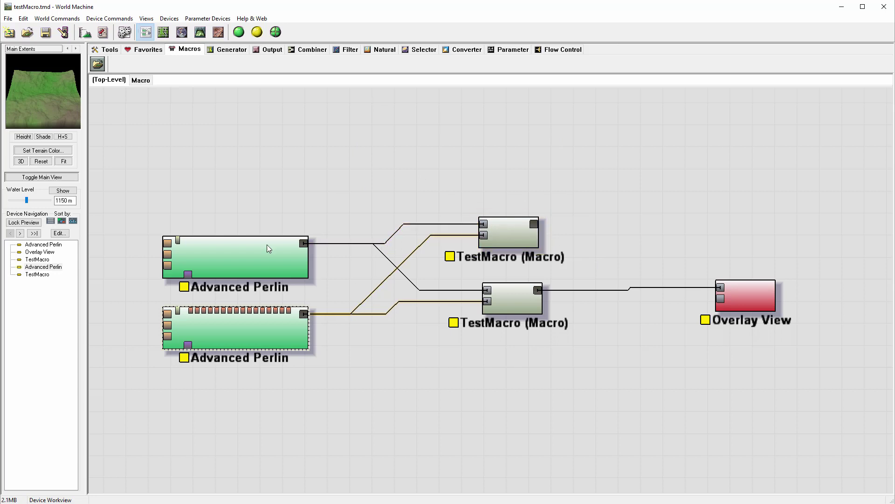
pyautogui.moveTo(127, 152); pyautogui.dragTo(743, 407)
pyautogui.rightClick(508, 235)
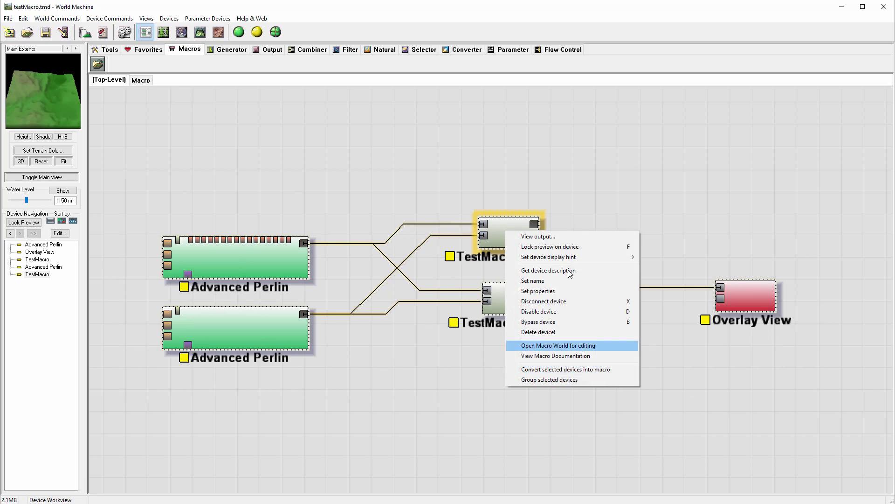
pyautogui.click(588, 195)
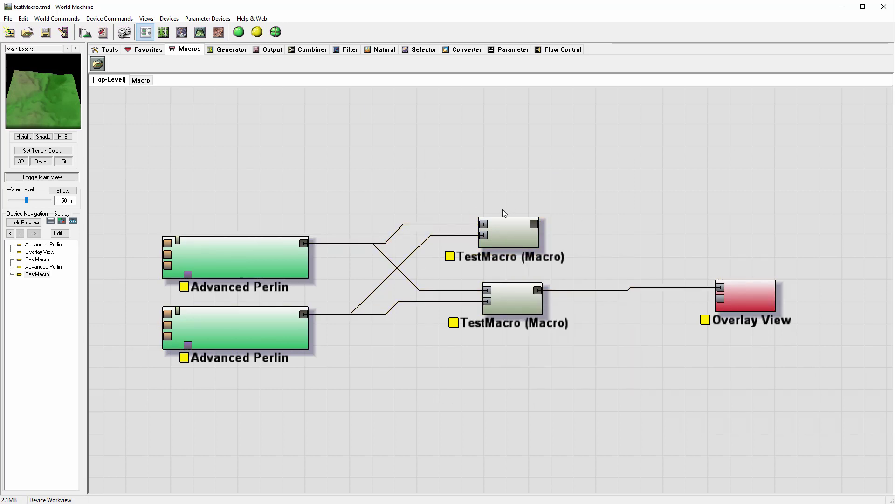